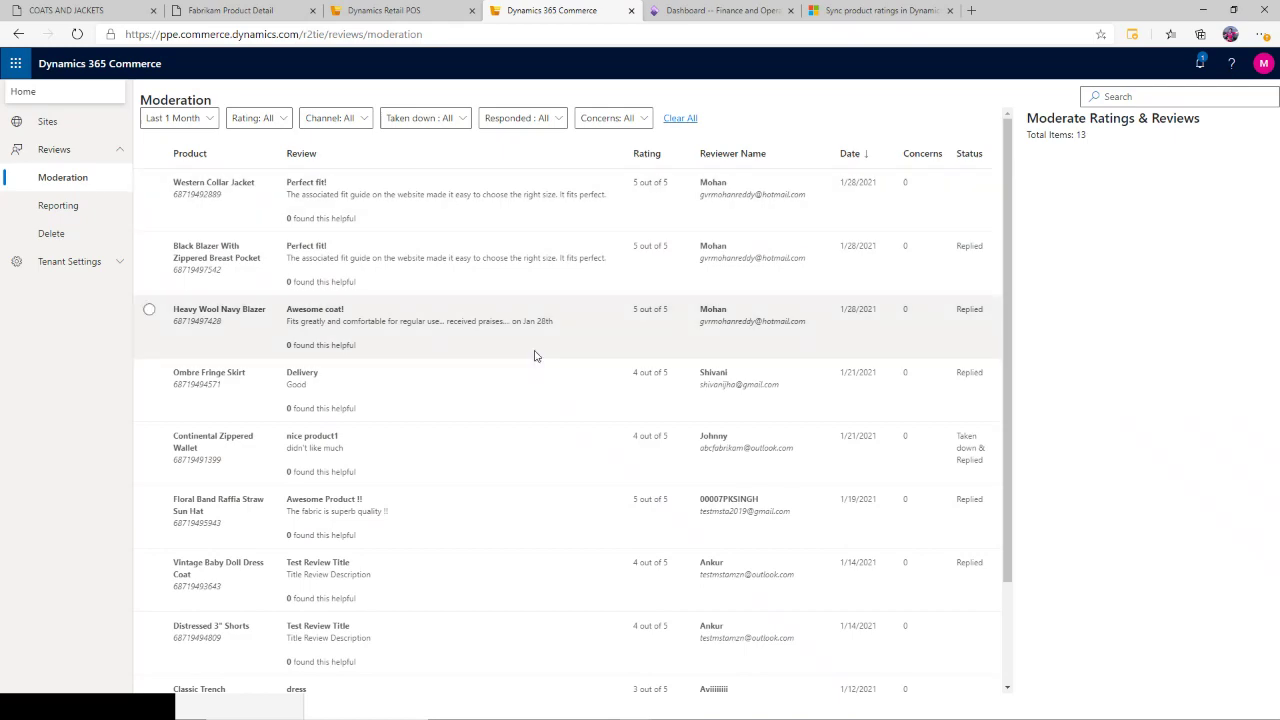
{"action": "scroll", "coordinate": [314, 386], "scroll_direction": "down", "scroll_amount": 1}
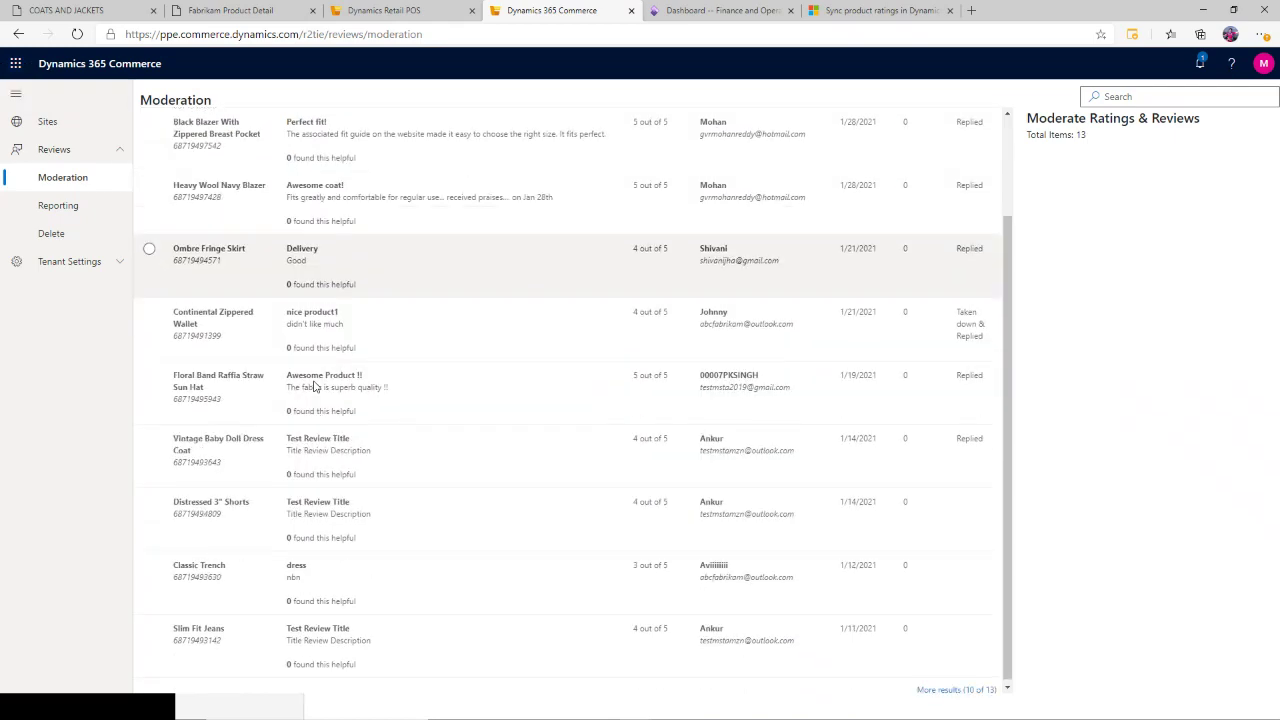
{"action": "scroll", "coordinate": [314, 387], "scroll_direction": "up", "scroll_amount": 2}
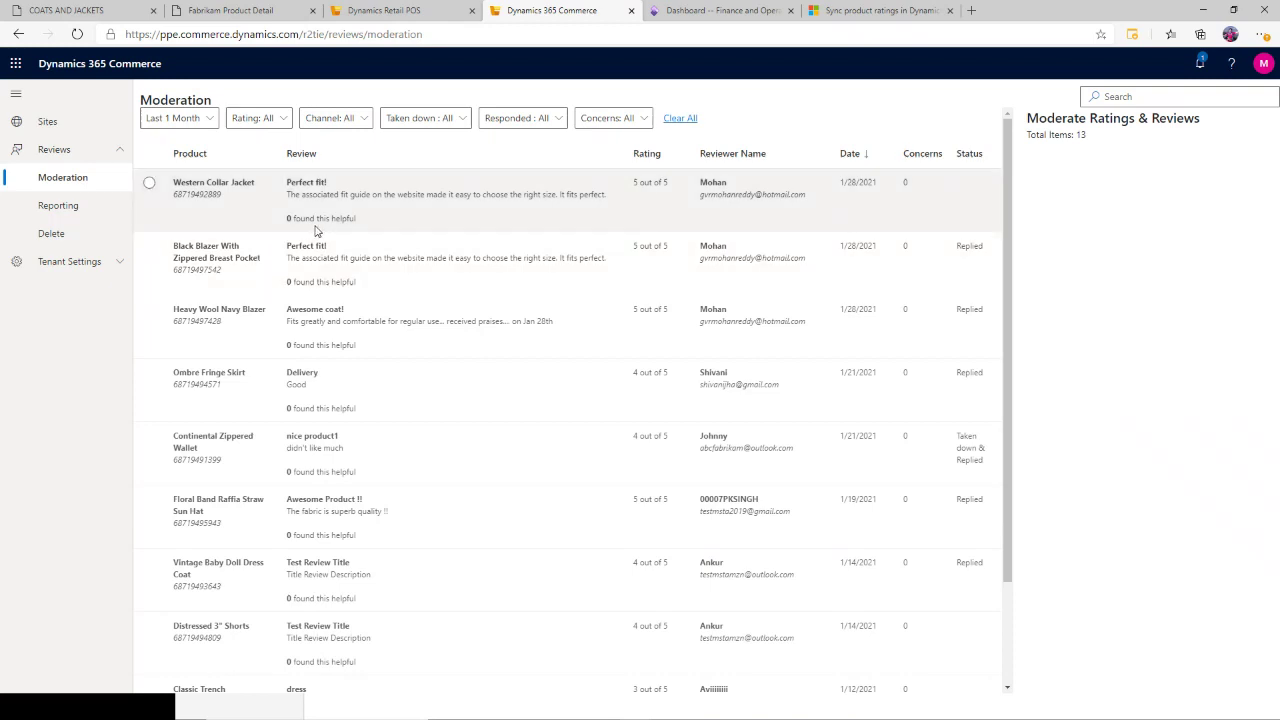
{"action": "left_click", "coordinate": [208, 121]}
{"action": "left_click", "coordinate": [206, 284]}
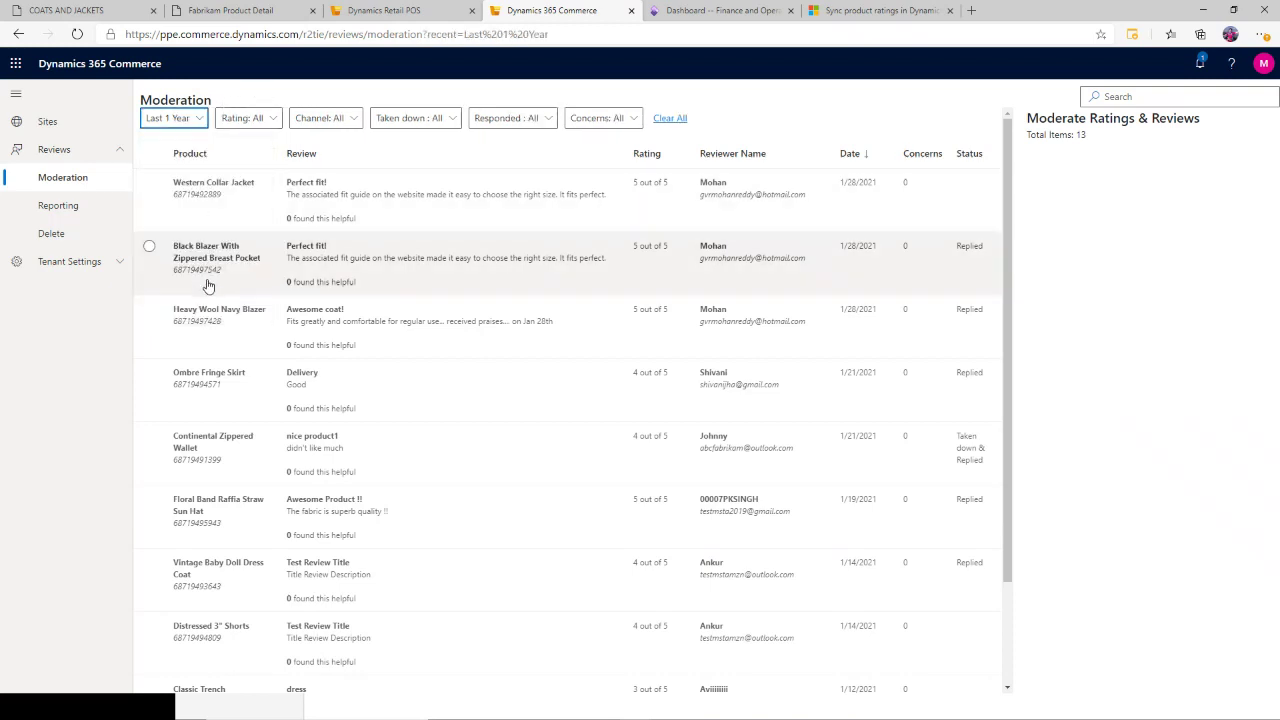
{"action": "scroll", "coordinate": [785, 686], "scroll_direction": "down", "scroll_amount": 2}
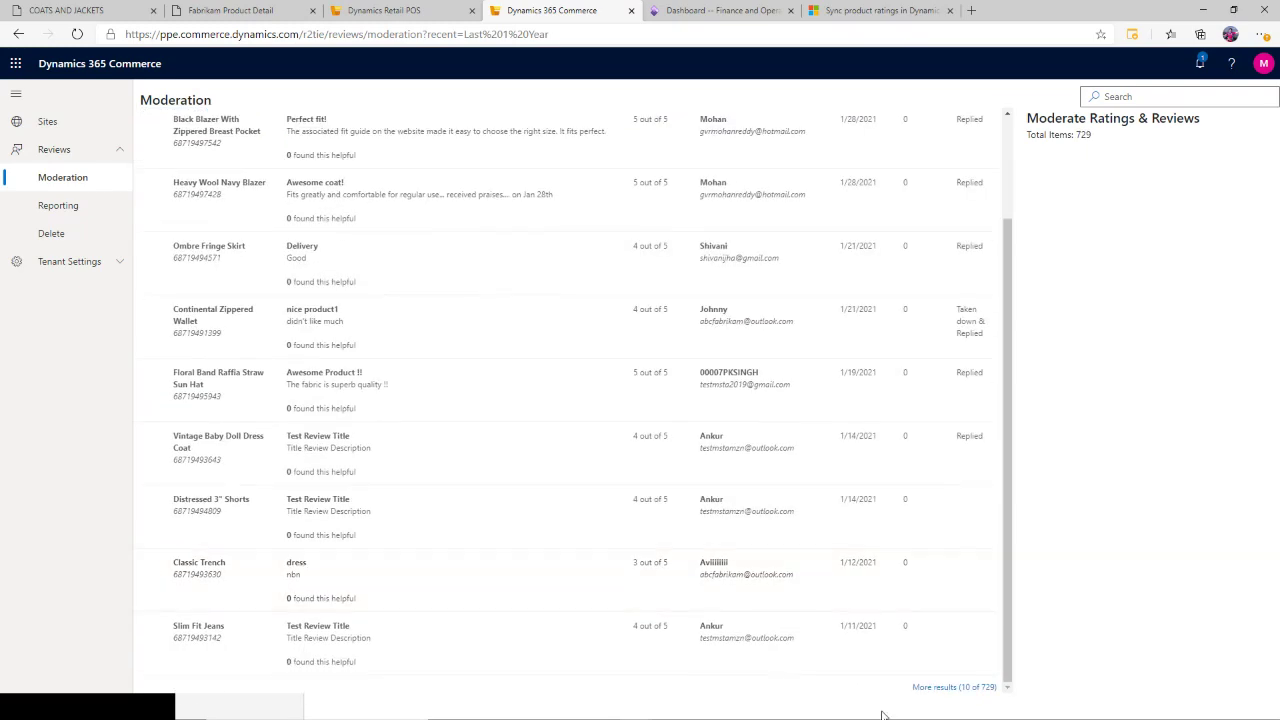
{"action": "left_click", "coordinate": [961, 691]}
{"action": "scroll", "coordinate": [712, 621], "scroll_direction": "up", "scroll_amount": 2}
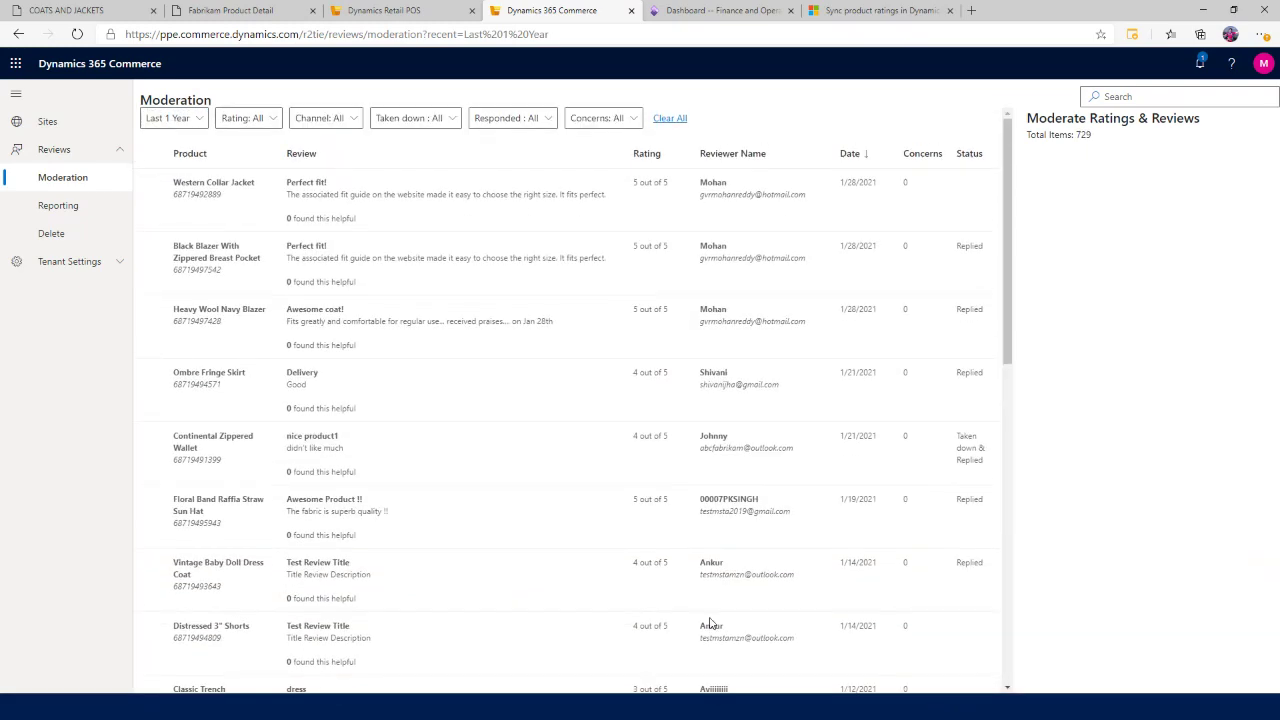
{"action": "scroll", "coordinate": [740, 618], "scroll_direction": "down", "scroll_amount": 7}
{"action": "scroll", "coordinate": [740, 618], "scroll_direction": "up", "scroll_amount": 8}
{"action": "left_click", "coordinate": [199, 118]}
{"action": "left_click", "coordinate": [198, 186]}
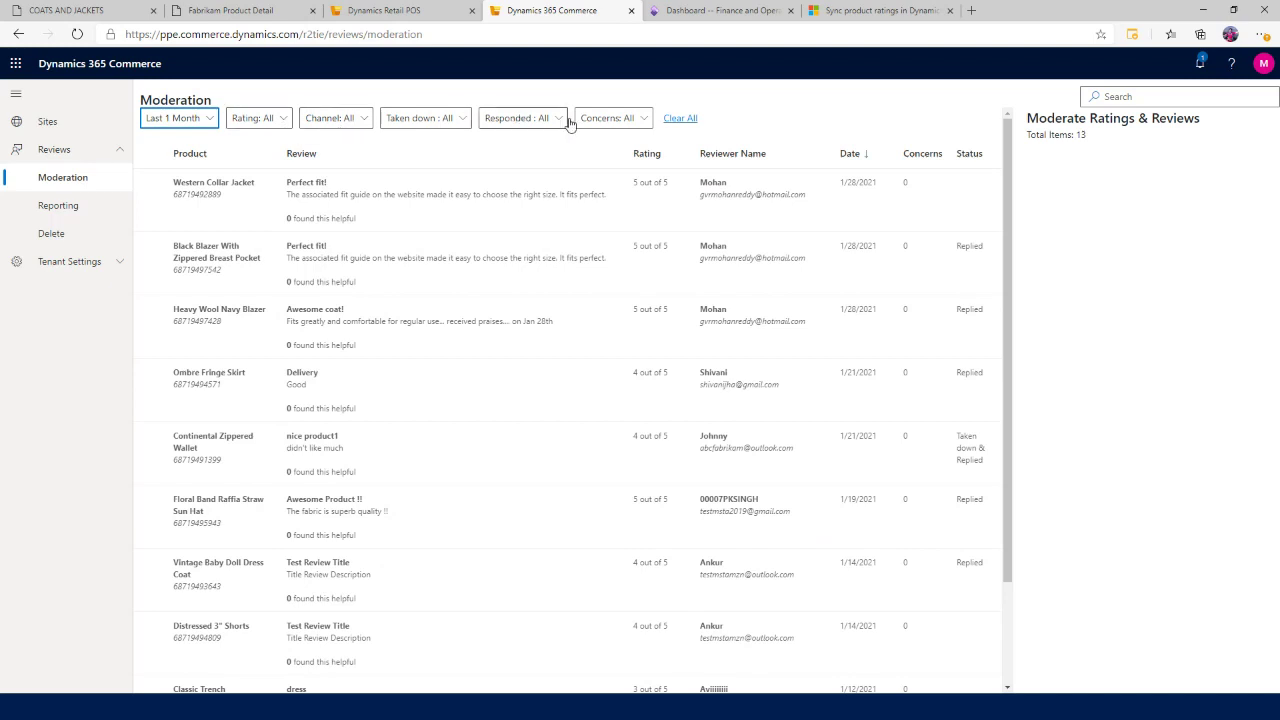
Filter reviews to Concerns: Yes over Last 1 Year (58 reviews) and open the Ombre Ruffled Skirt's REALLY BAD! review.
{"action": "left_click", "coordinate": [619, 121]}
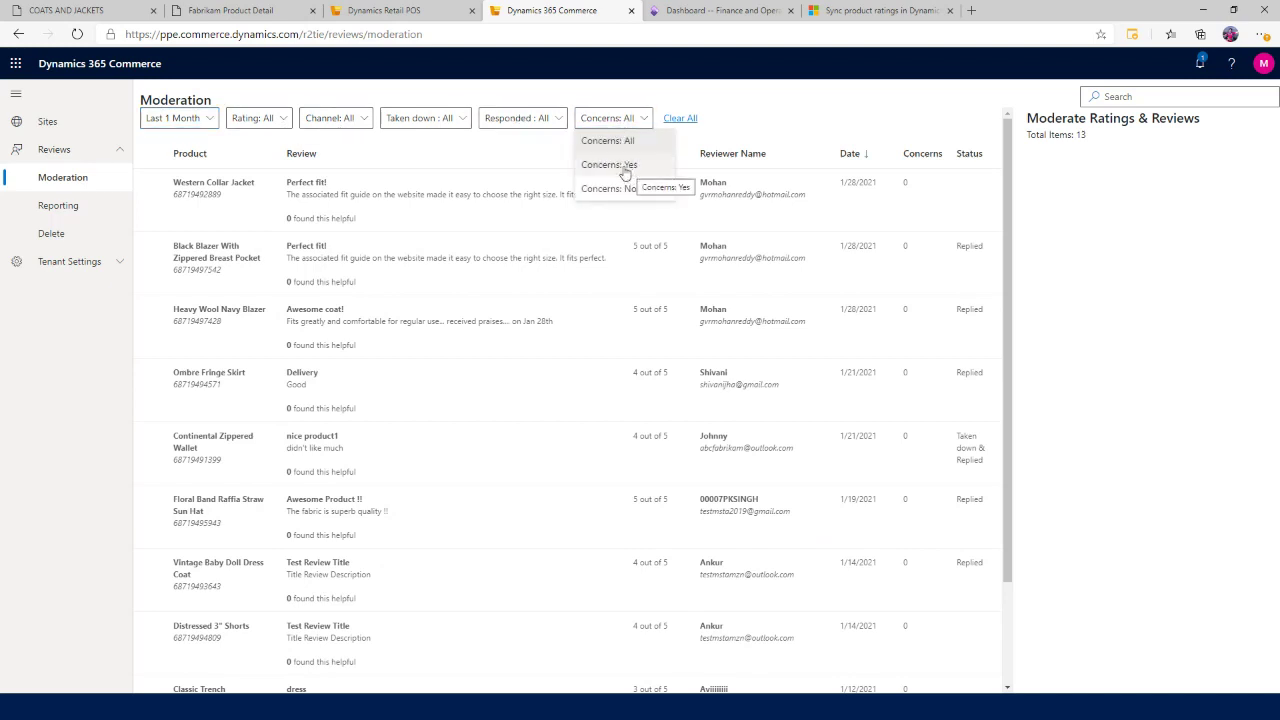
{"action": "left_click", "coordinate": [626, 165]}
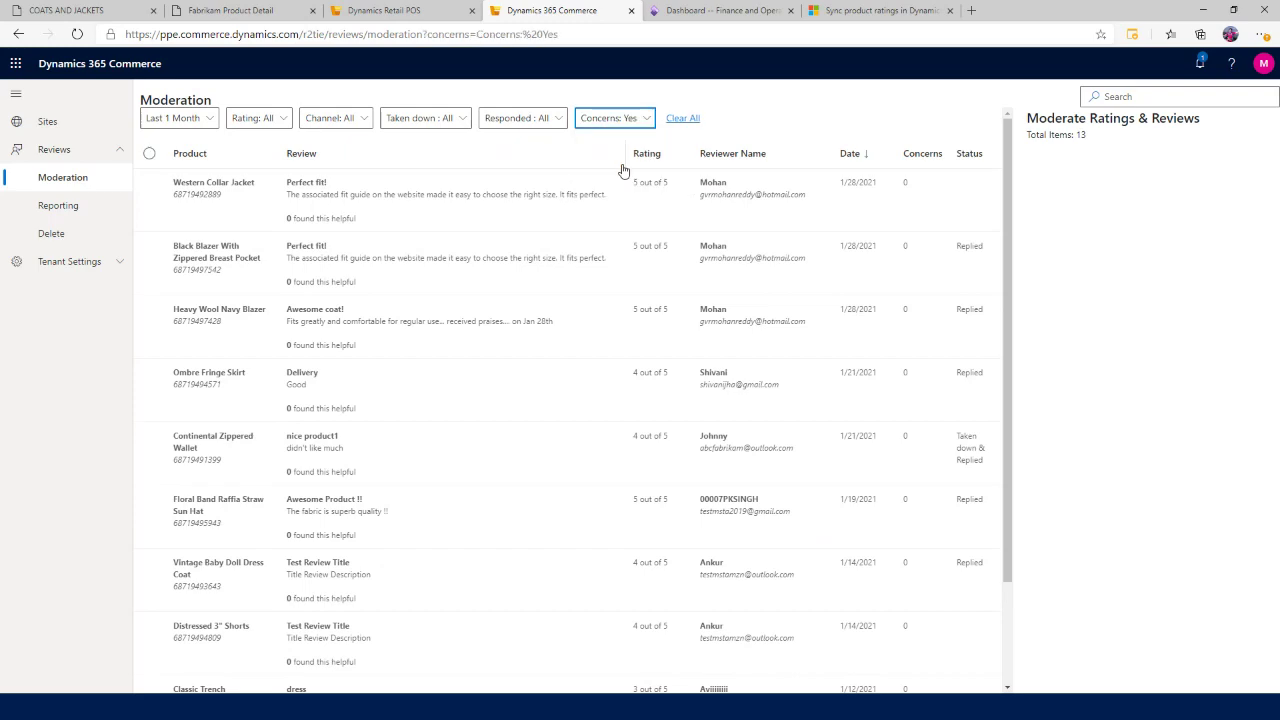
{"action": "left_click", "coordinate": [198, 119]}
{"action": "left_click", "coordinate": [196, 284]}
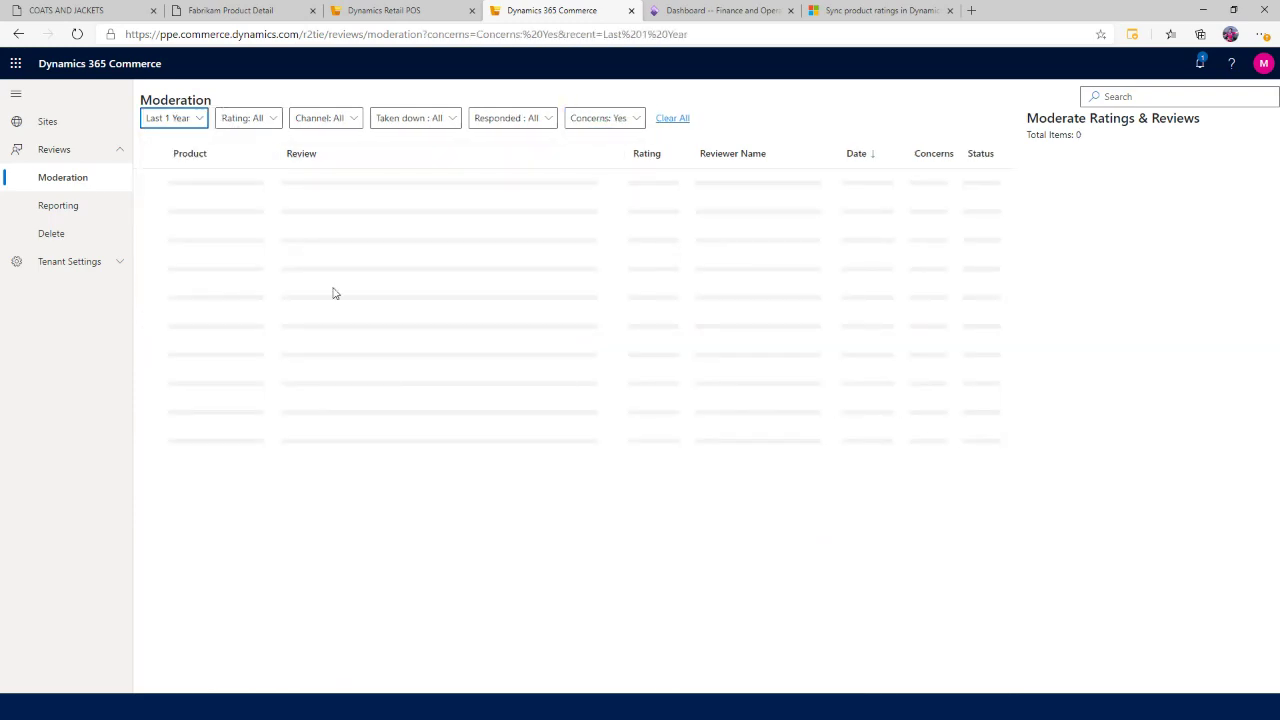
{"action": "scroll", "coordinate": [828, 521], "scroll_direction": "down", "scroll_amount": 2}
{"action": "scroll", "coordinate": [828, 521], "scroll_direction": "up", "scroll_amount": 3}
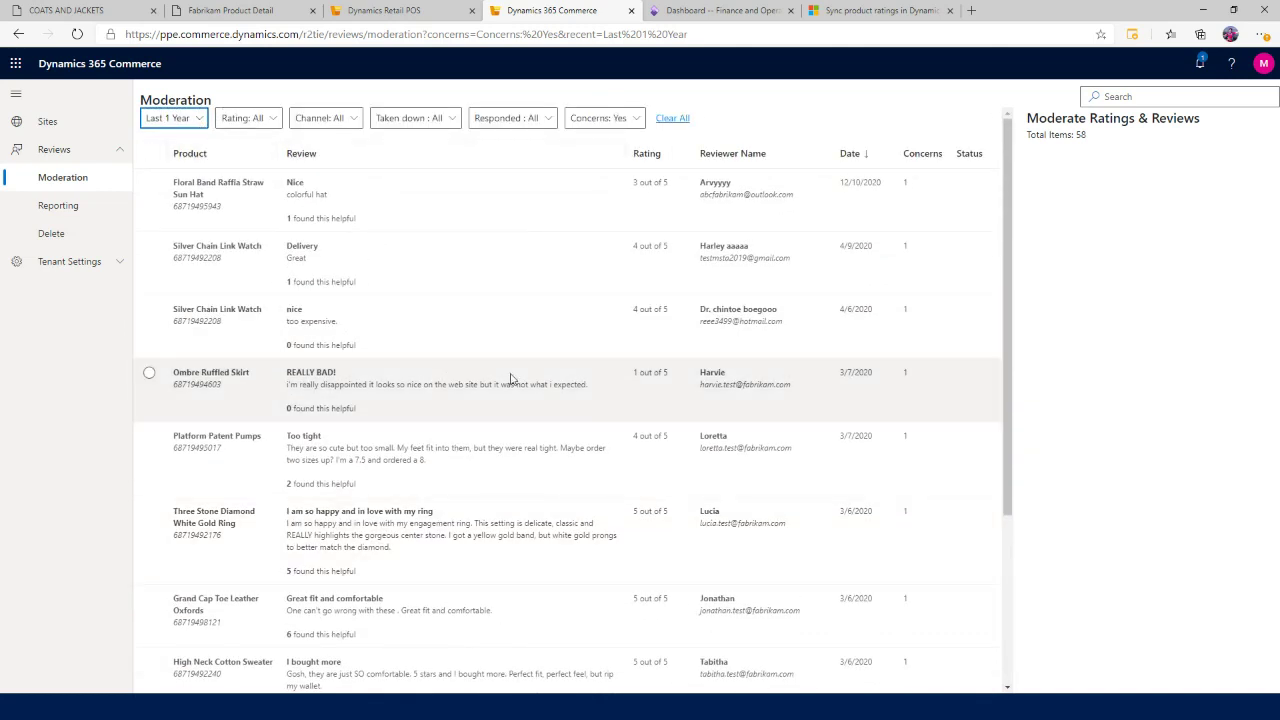
{"action": "left_click", "coordinate": [592, 399]}
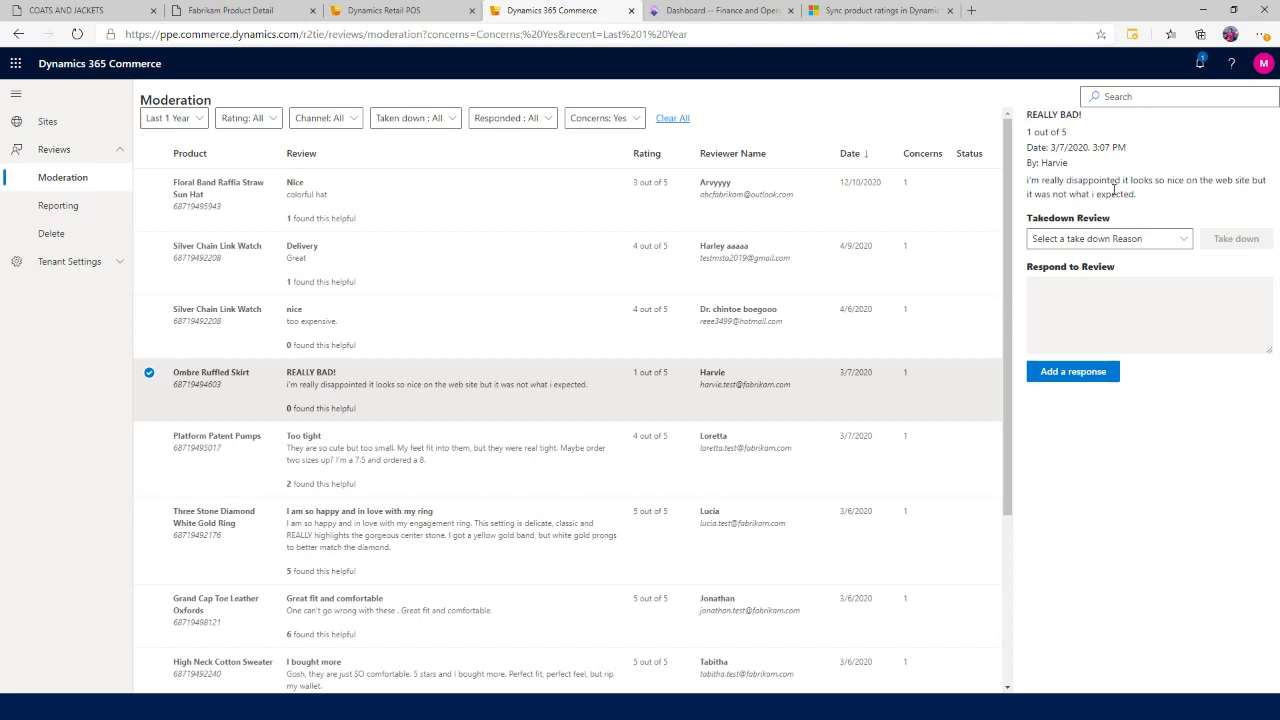
{"action": "left_click", "coordinate": [1186, 242]}
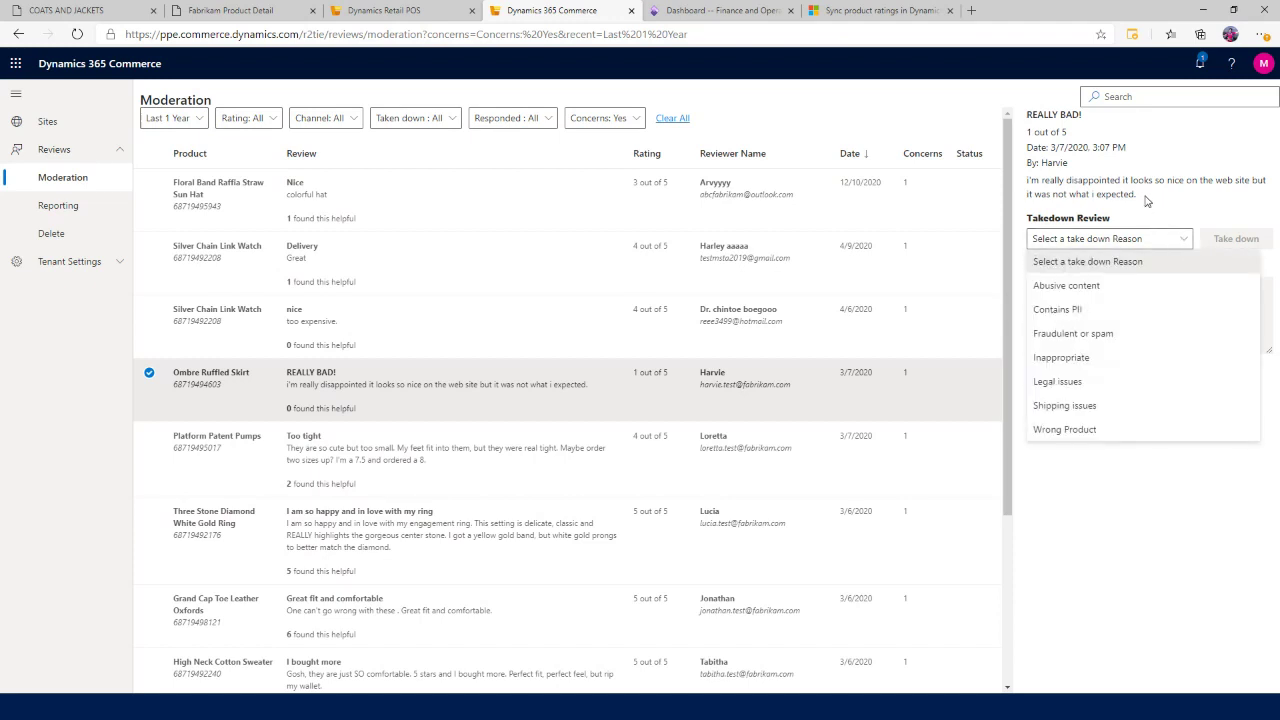
{"action": "key", "text": "Escape"}
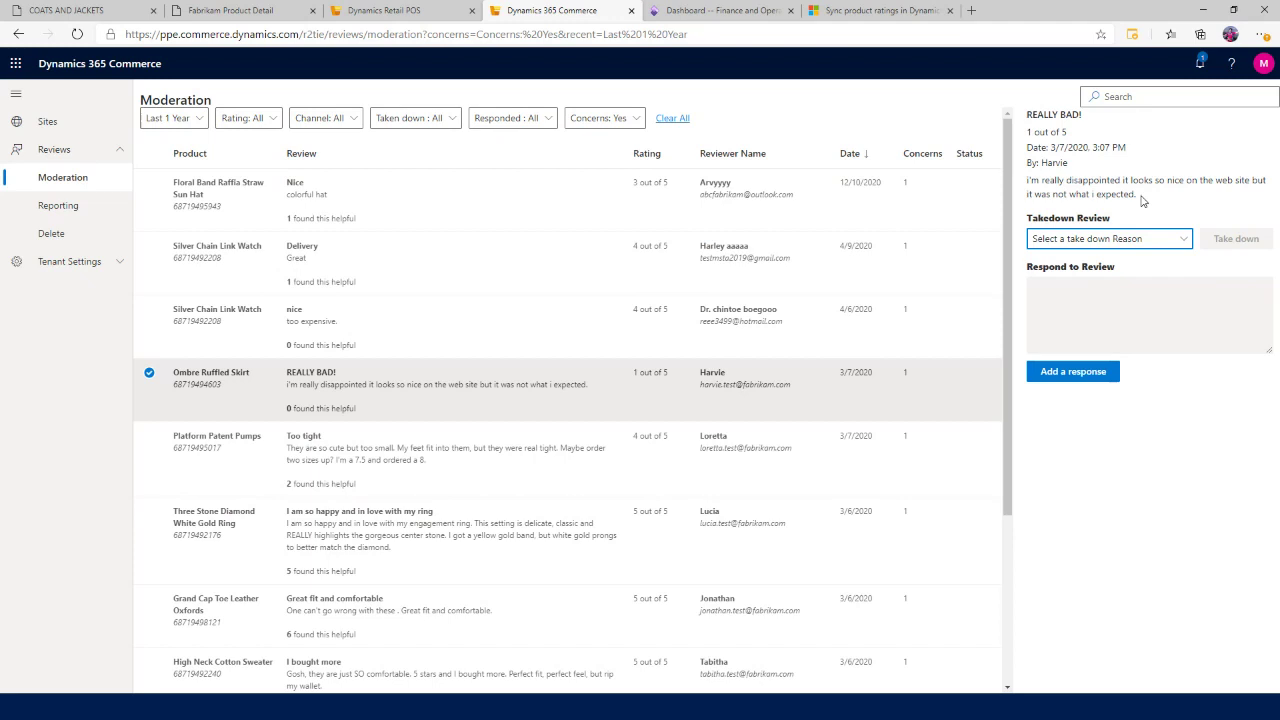
{"action": "left_click", "coordinate": [1120, 246]}
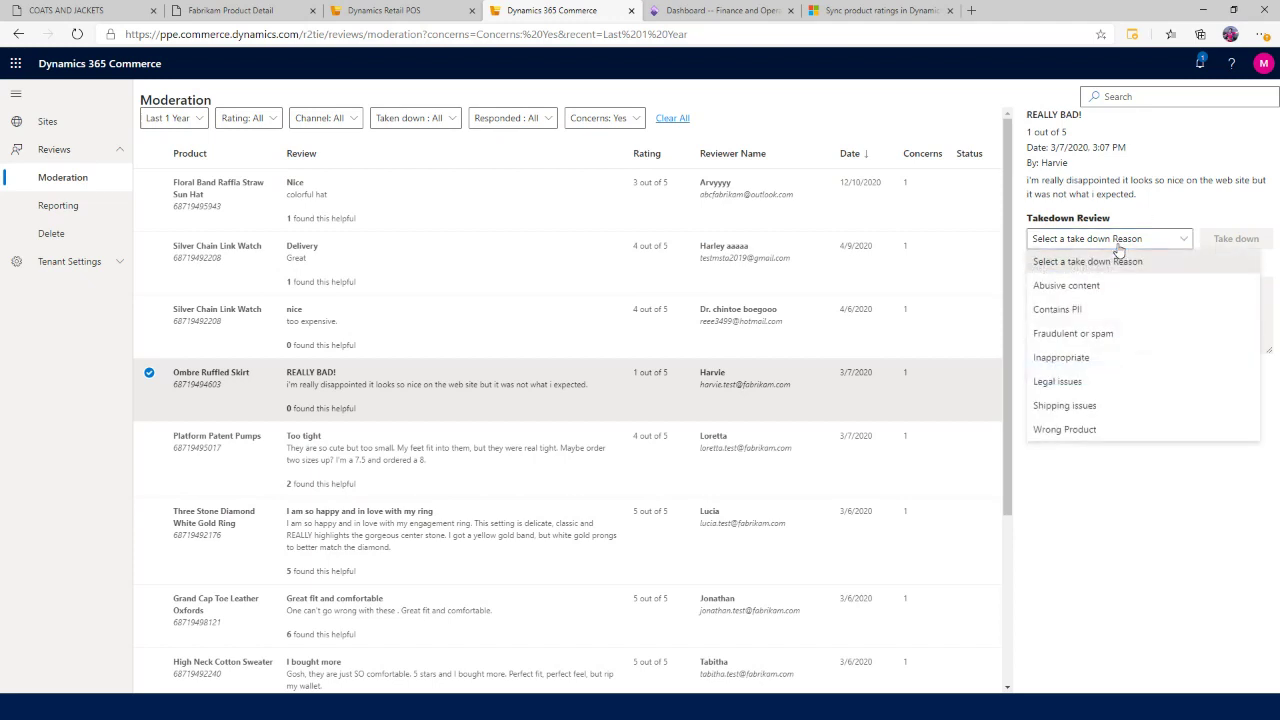
{"action": "left_click", "coordinate": [1138, 198]}
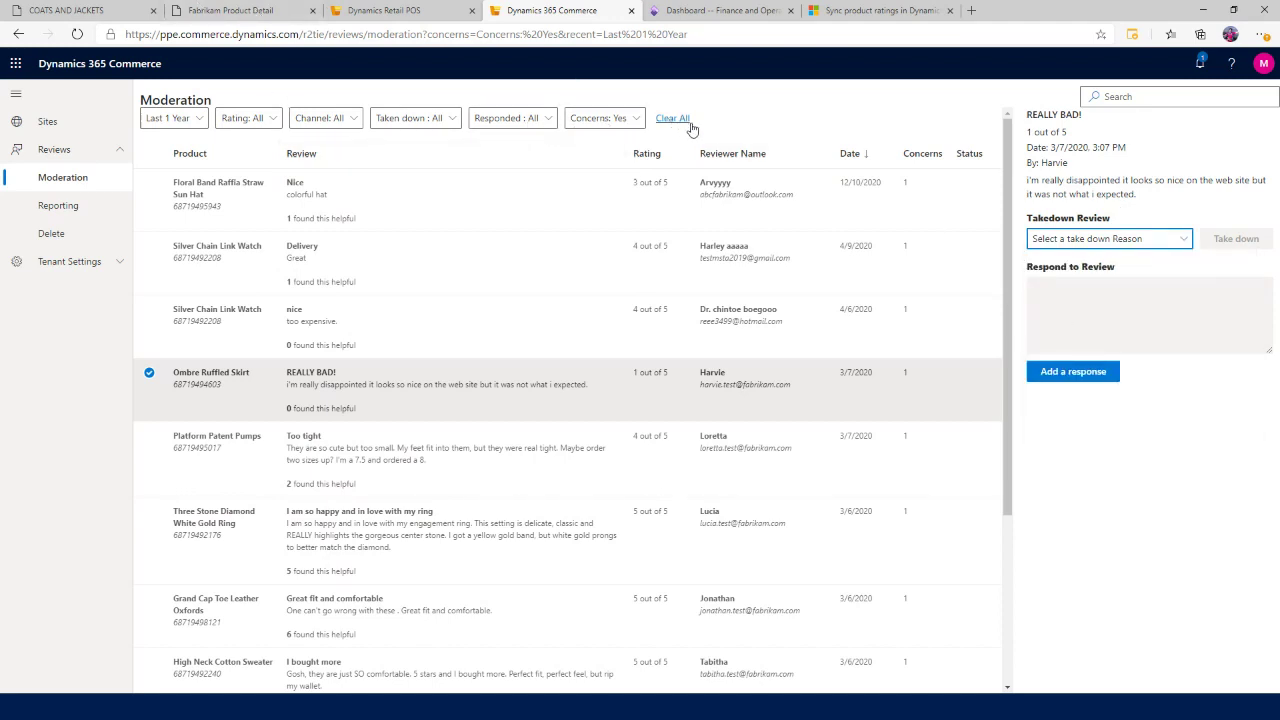
Set Concerns to All and Responded to Yes to list last year's 21 responded reviews.
{"action": "left_click", "coordinate": [625, 119]}
{"action": "left_click", "coordinate": [610, 140]}
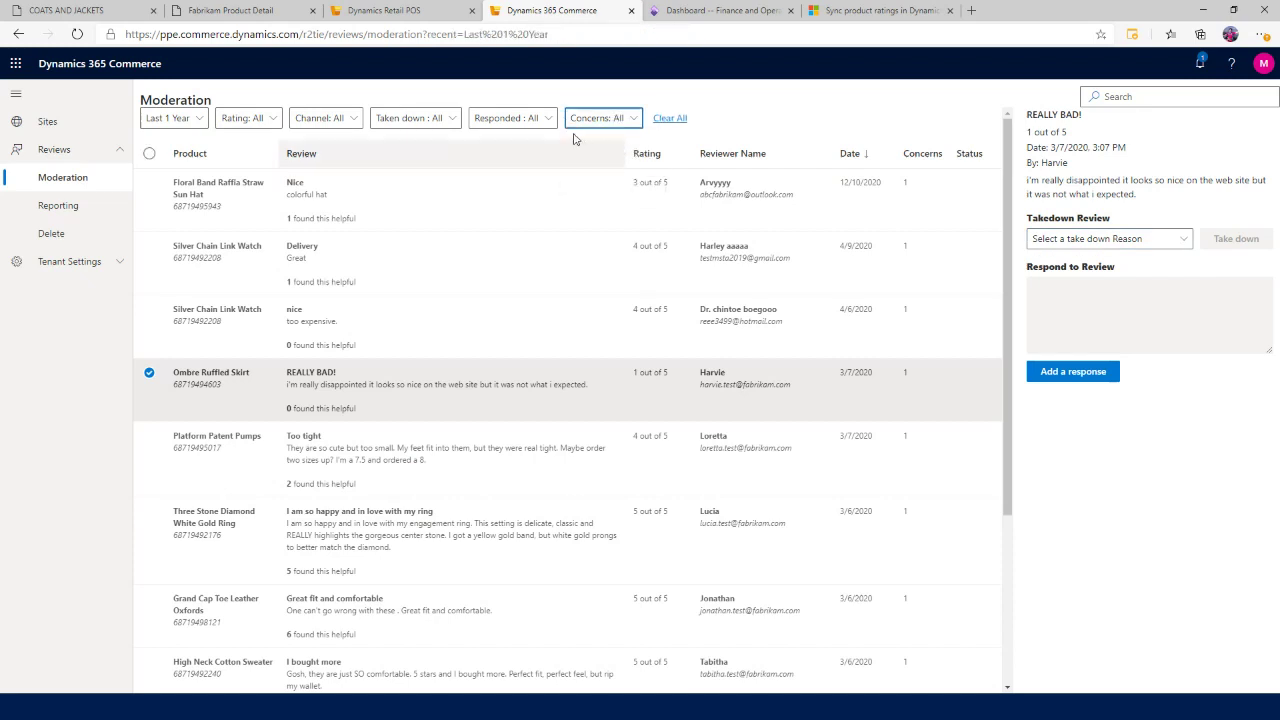
{"action": "left_click", "coordinate": [536, 121]}
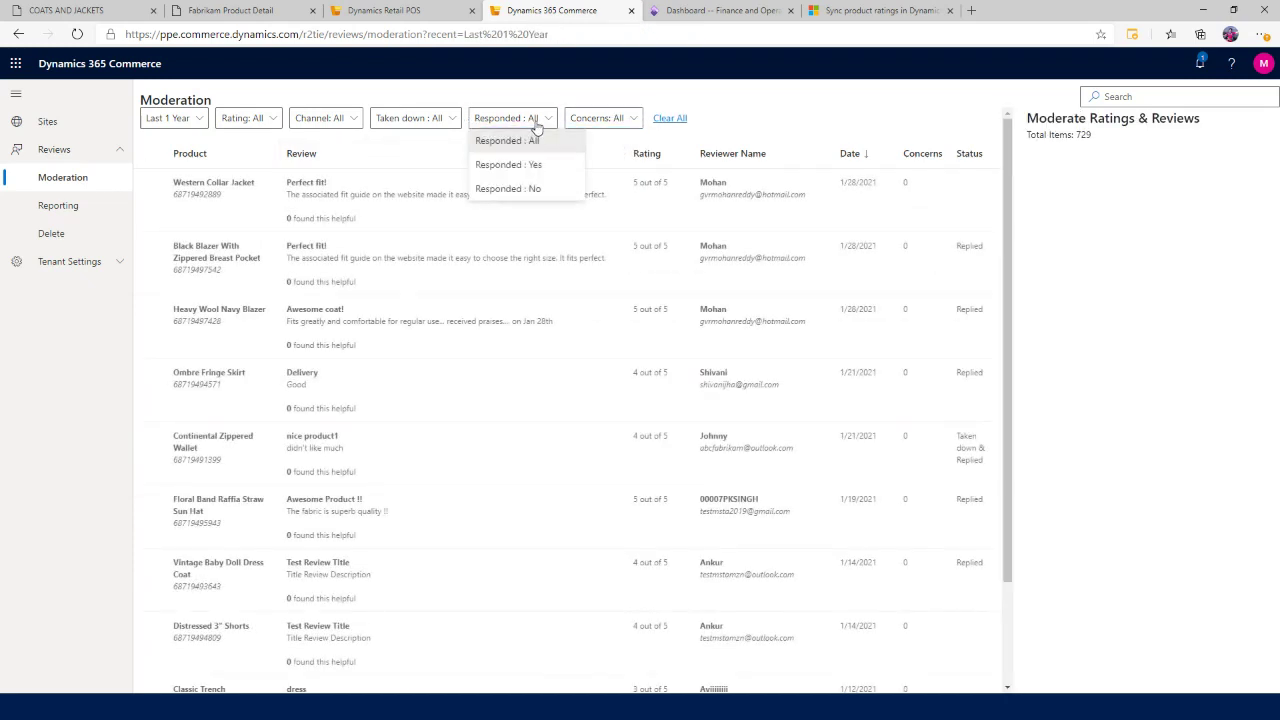
{"action": "left_click", "coordinate": [532, 166]}
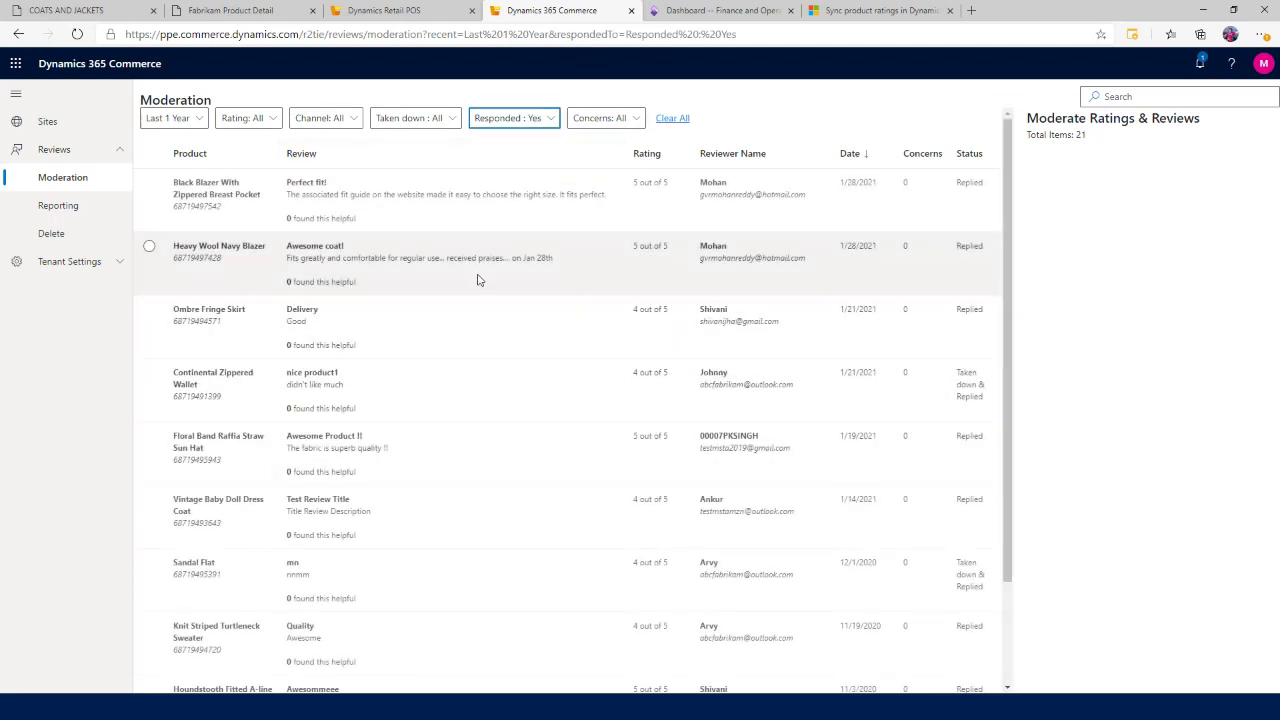
View the moderator replies on the Perfect fit! and Awesome coat! reviews, ending on Awesome coat!
{"action": "left_click", "coordinate": [477, 277]}
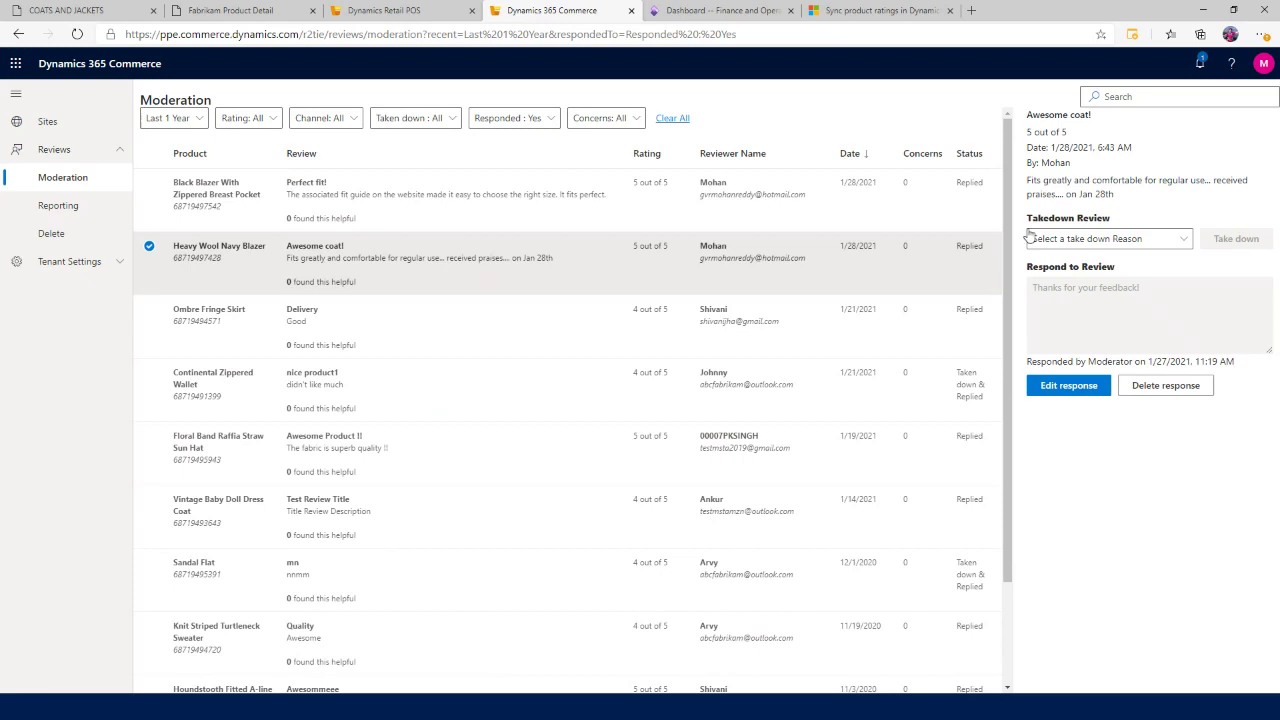
{"action": "left_click", "coordinate": [353, 200]}
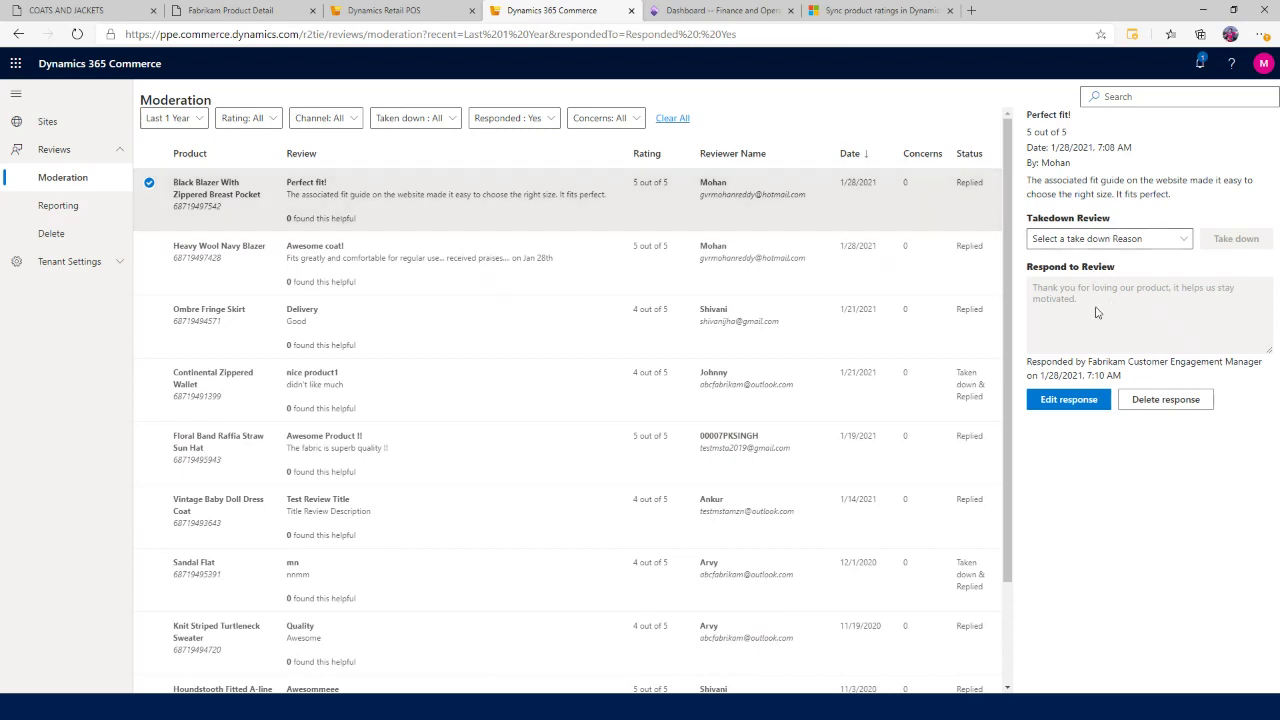
{"action": "left_click", "coordinate": [483, 256]}
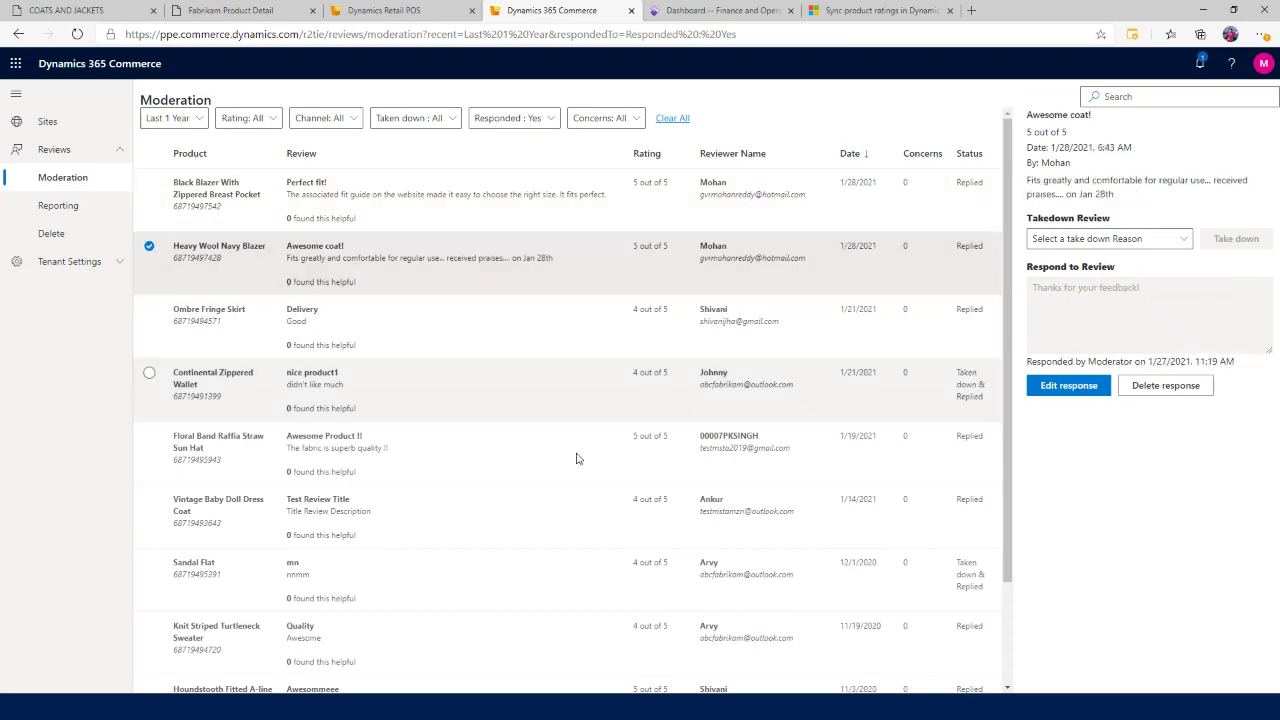
Select the Western Collar Jacket title on the storefront product page, then return to moderation.
{"action": "left_click", "coordinate": [240, 16]}
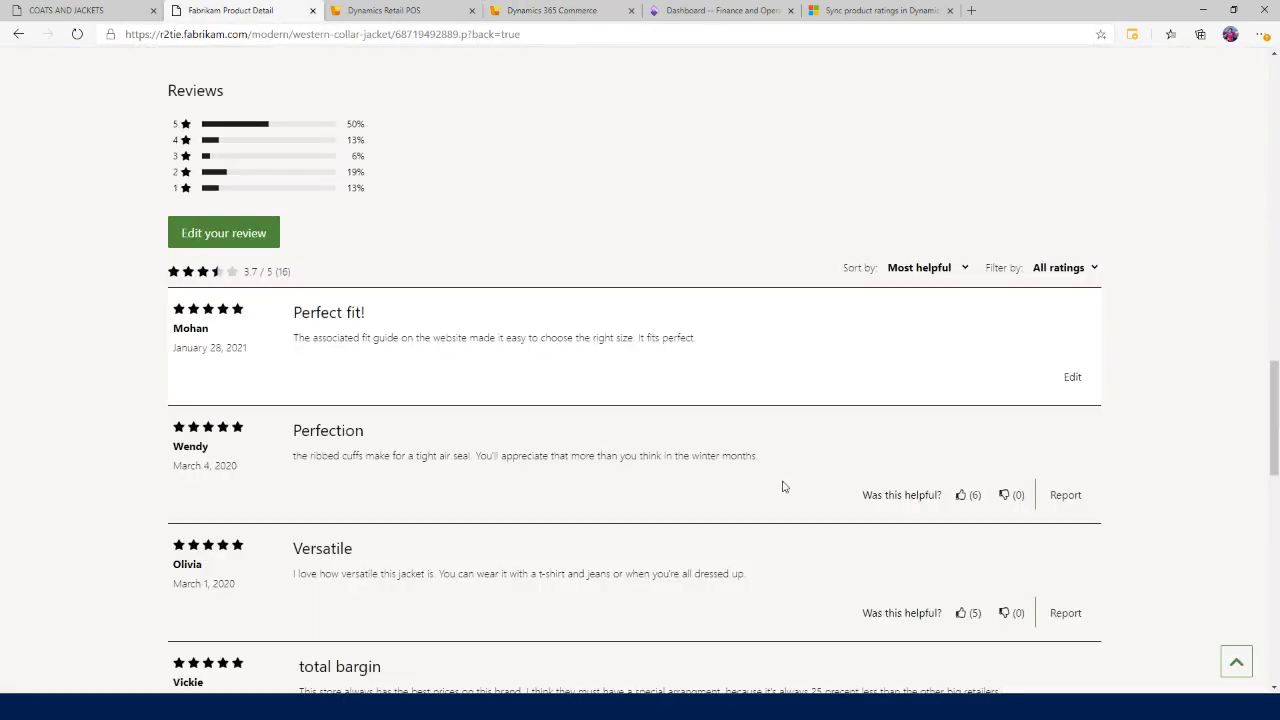
{"action": "key", "text": "Home"}
{"action": "left_click_drag", "start_coordinate": [1118, 262], "coordinate": [818, 256]}
{"action": "key", "text": "ctrl+c"}
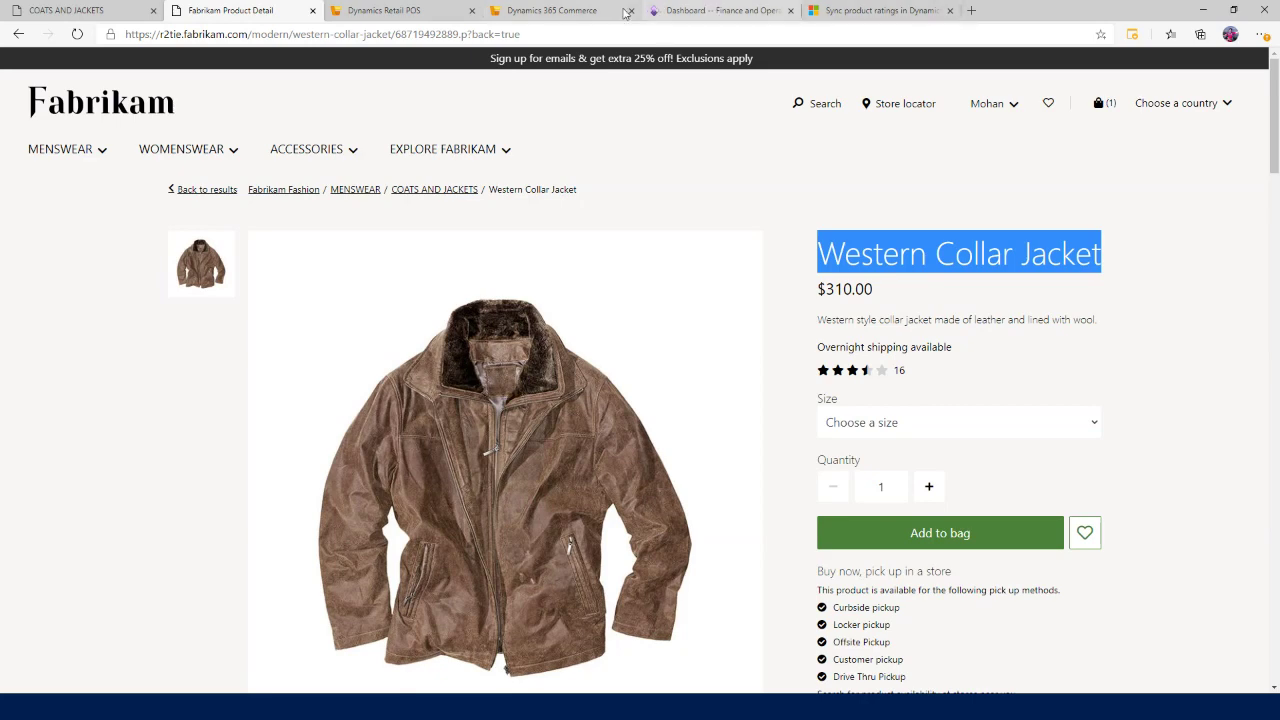
{"action": "left_click", "coordinate": [580, 12]}
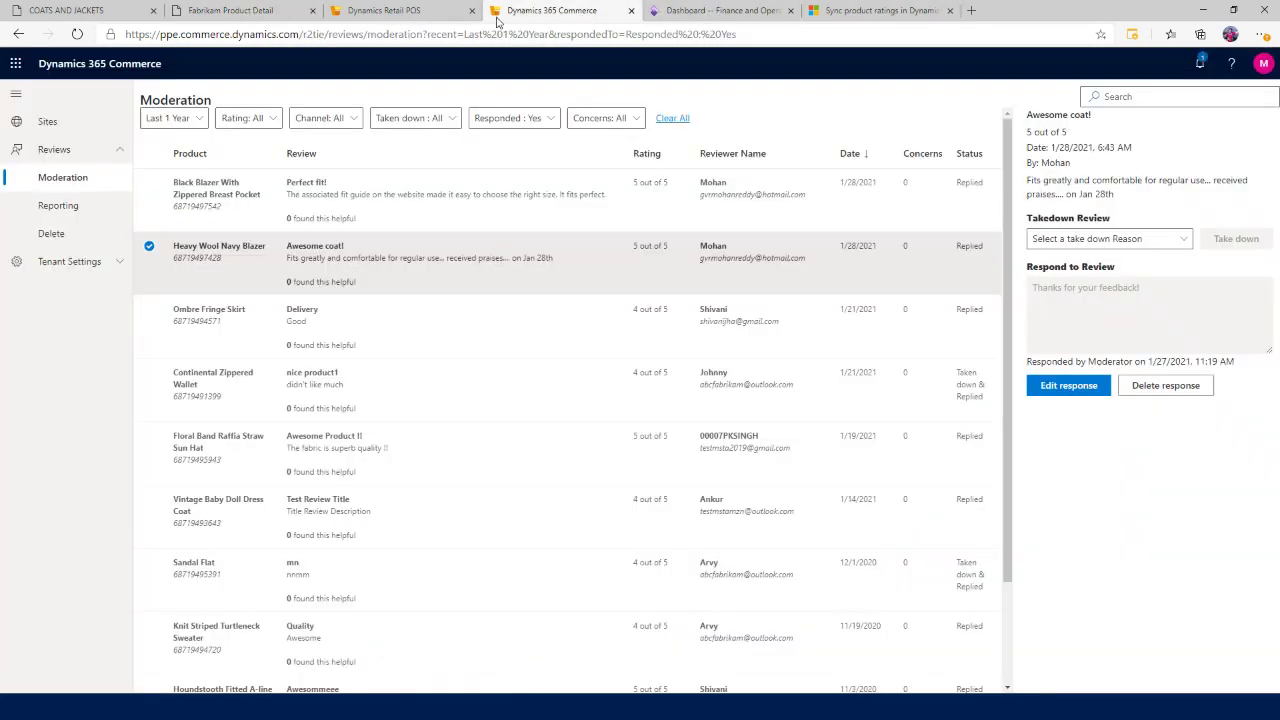
Search the reviews by the pasted product name, Western Collar Jacket.
{"action": "left_click", "coordinate": [1147, 97]}
{"action": "key", "text": "ctrl+v"}
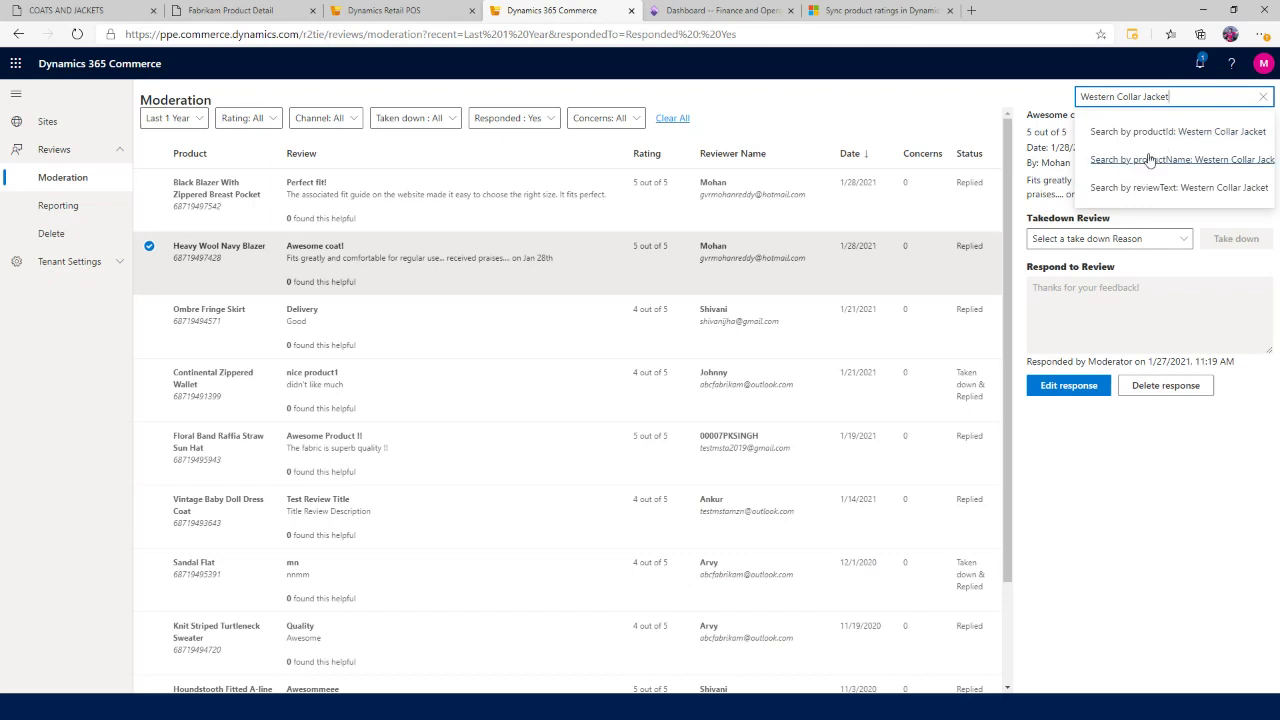
{"action": "left_click", "coordinate": [1100, 165]}
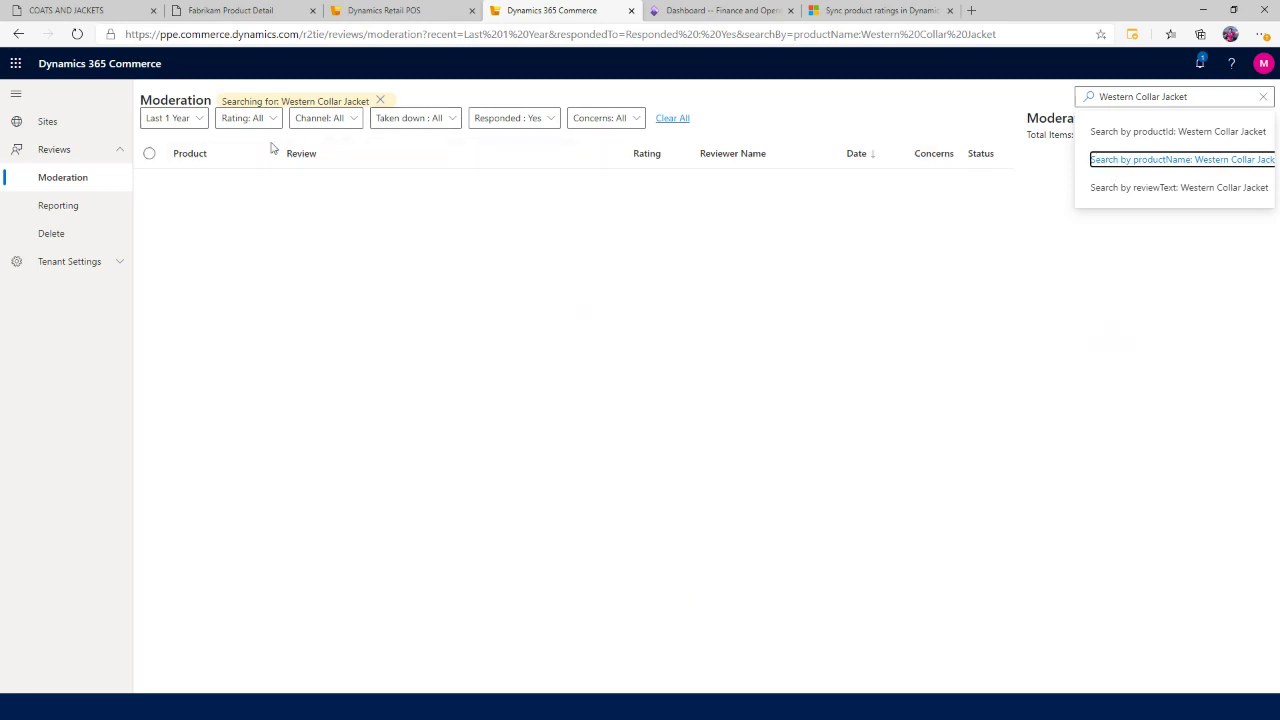
Set Responded to All, showing 15 reviews, and open the Perfect fit! review's details.
{"action": "left_click", "coordinate": [190, 120]}
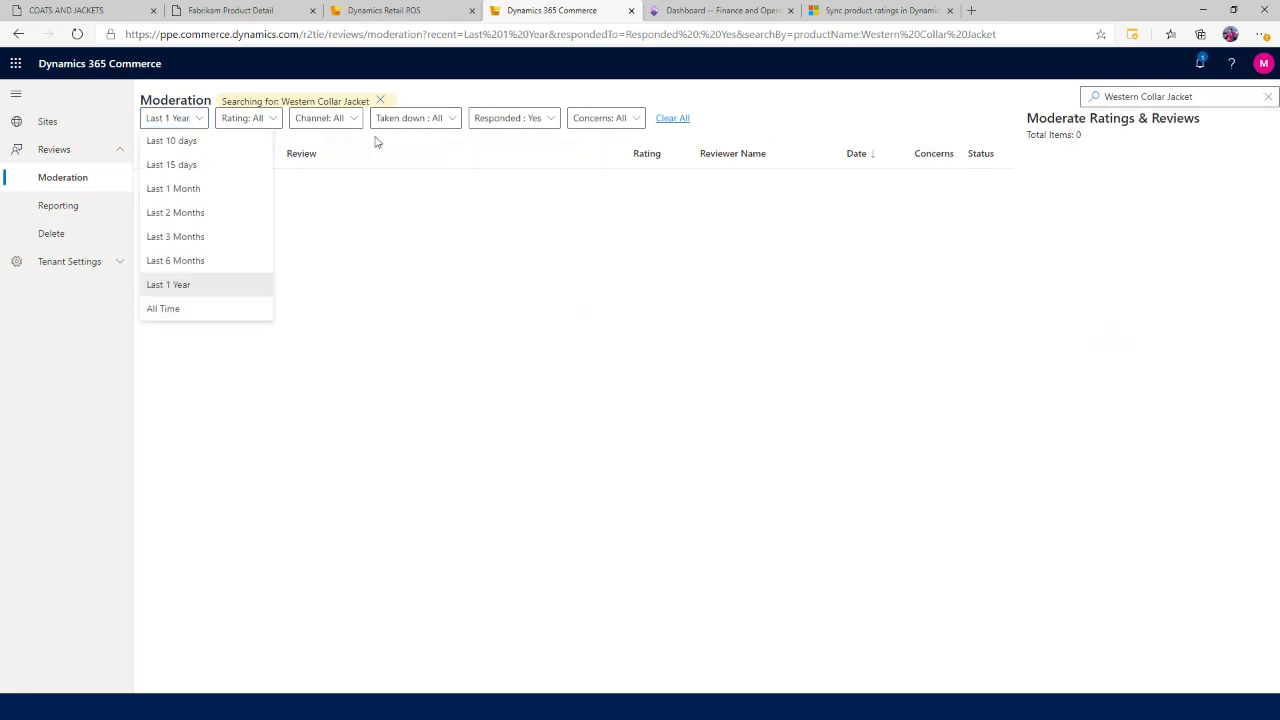
{"action": "left_click", "coordinate": [522, 120]}
{"action": "left_click", "coordinate": [519, 143]}
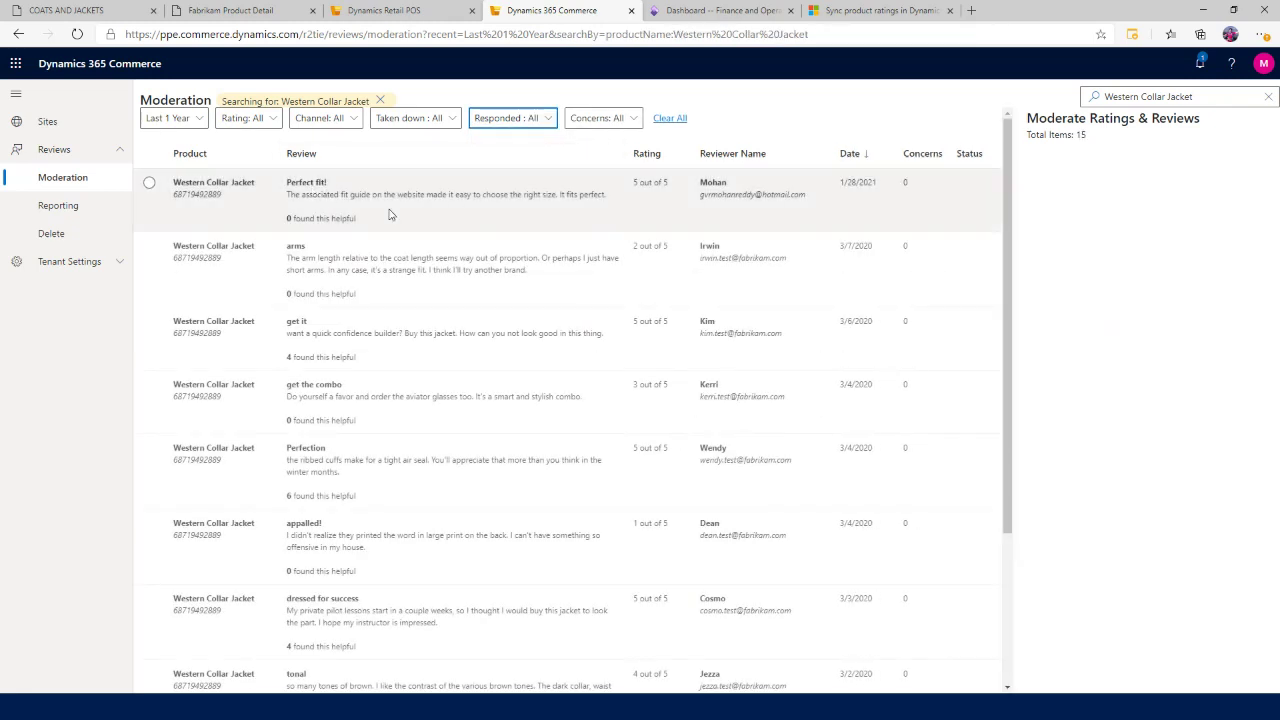
{"action": "left_click", "coordinate": [390, 214]}
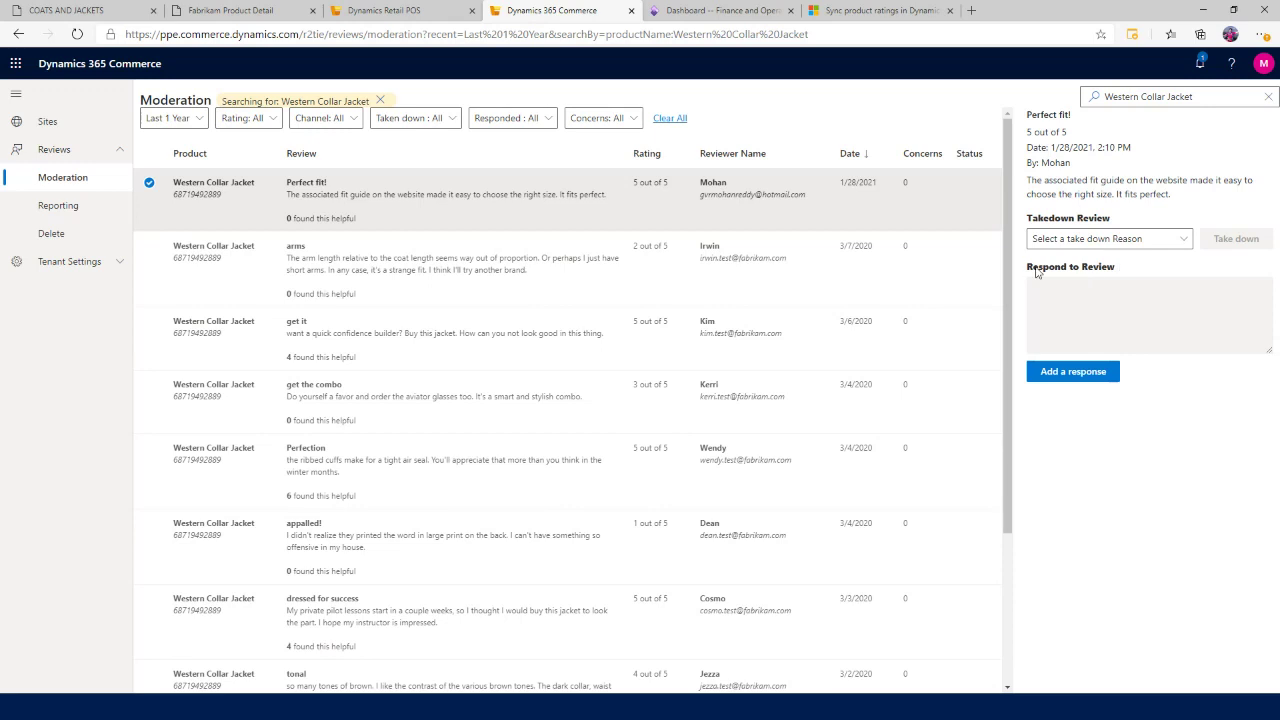
Post the pasted thank-you reply to Perfect fit!, signed as Fabrikam Customer Engagement Manager.
{"action": "left_click", "coordinate": [1080, 376]}
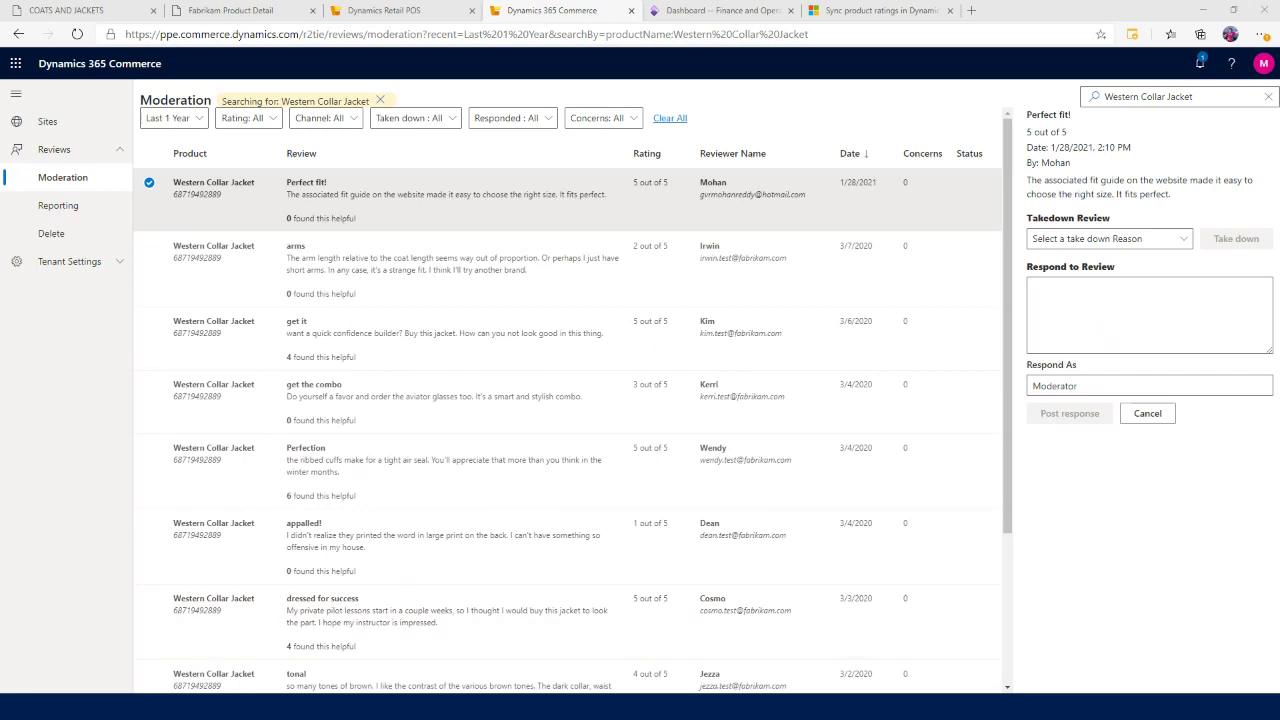
{"action": "left_click", "coordinate": [1075, 295]}
{"action": "type", "text": "Thank you for loving our product, it helps us stay motivated."}
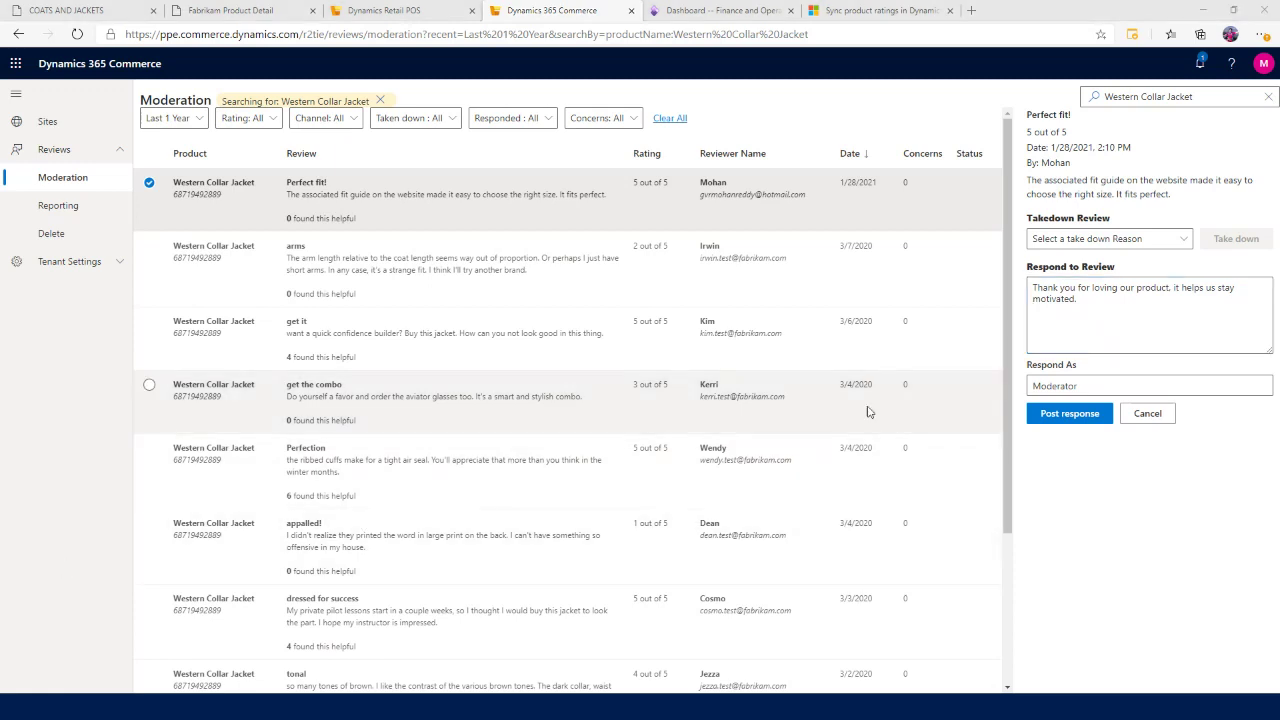
{"action": "double_click", "coordinate": [1204, 377]}
{"action": "type", "text": "Fabrikam Customer Engagement Manager"}
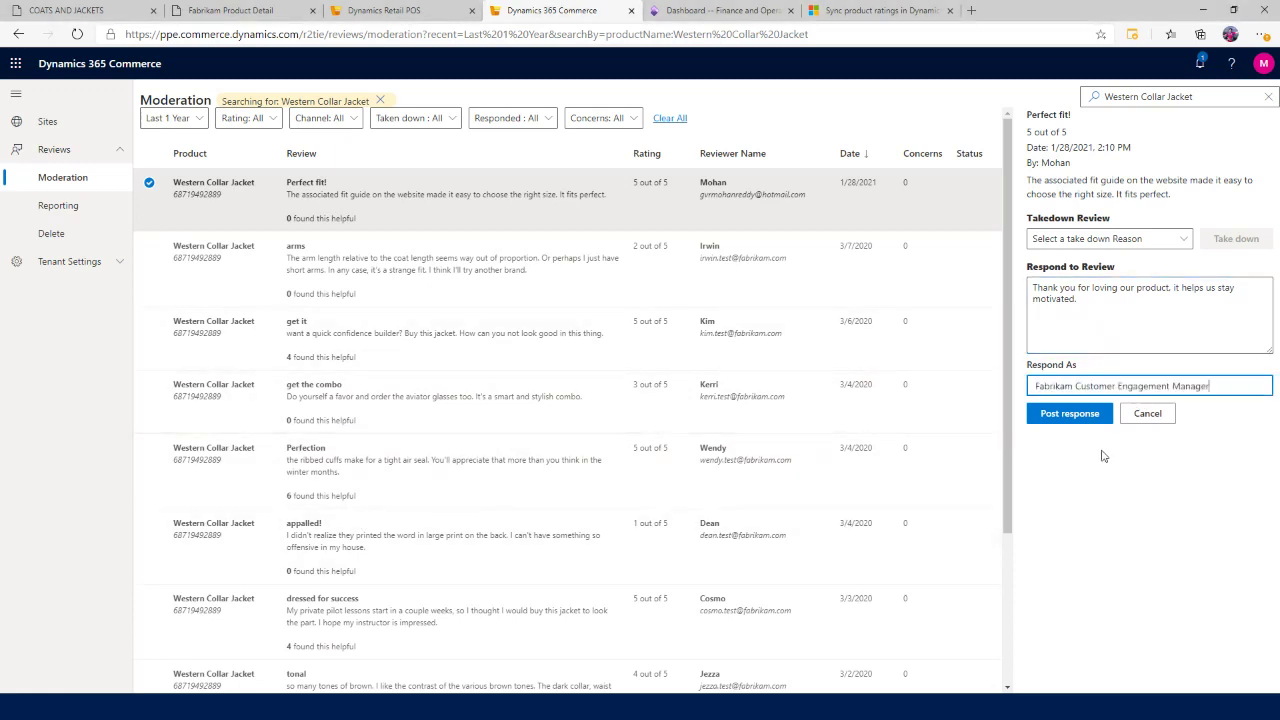
{"action": "left_click", "coordinate": [1079, 420]}
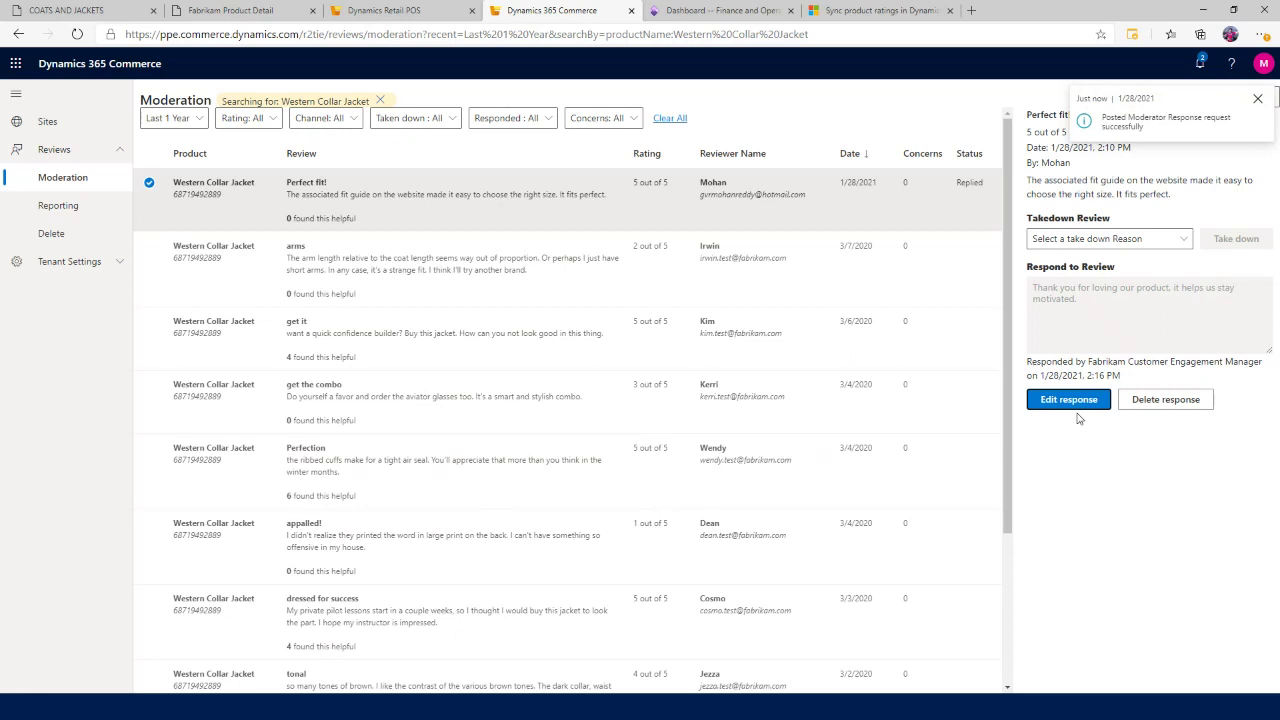
{"action": "left_click", "coordinate": [202, 14]}
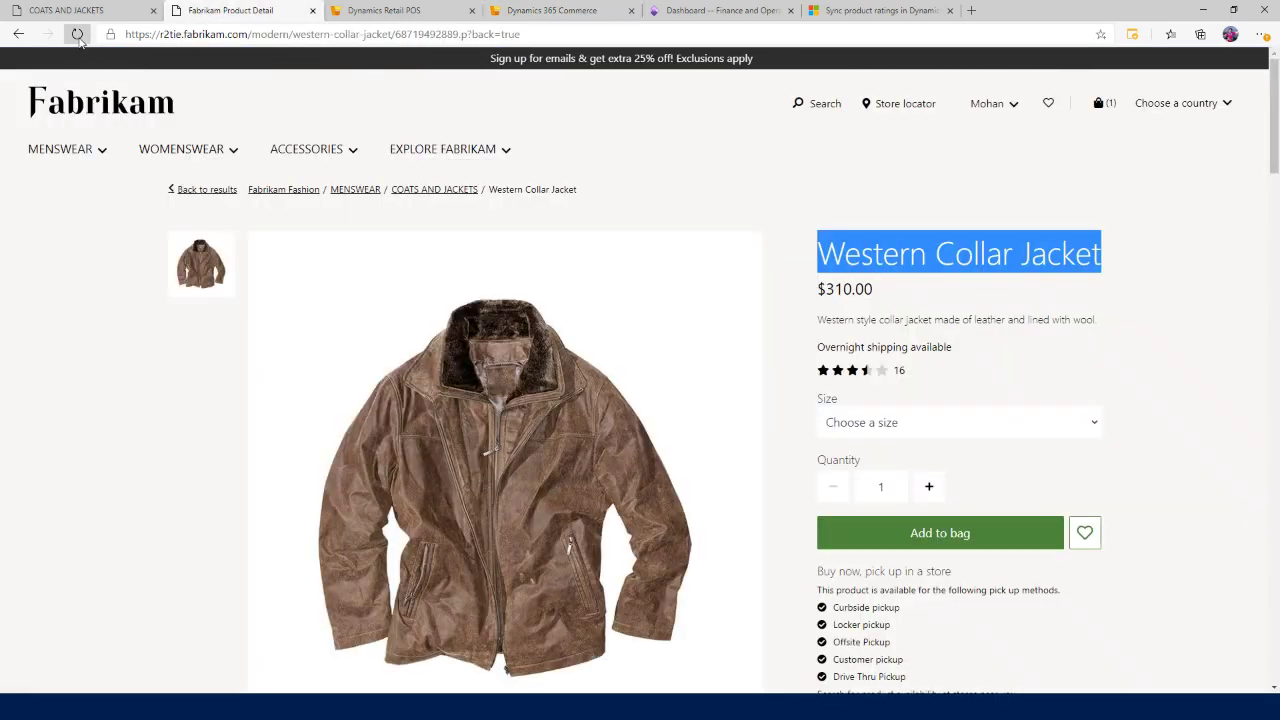
Reload the Western Collar Jacket page to show the manager's reply under Perfect fit!, then return to moderation.
{"action": "left_click", "coordinate": [77, 34]}
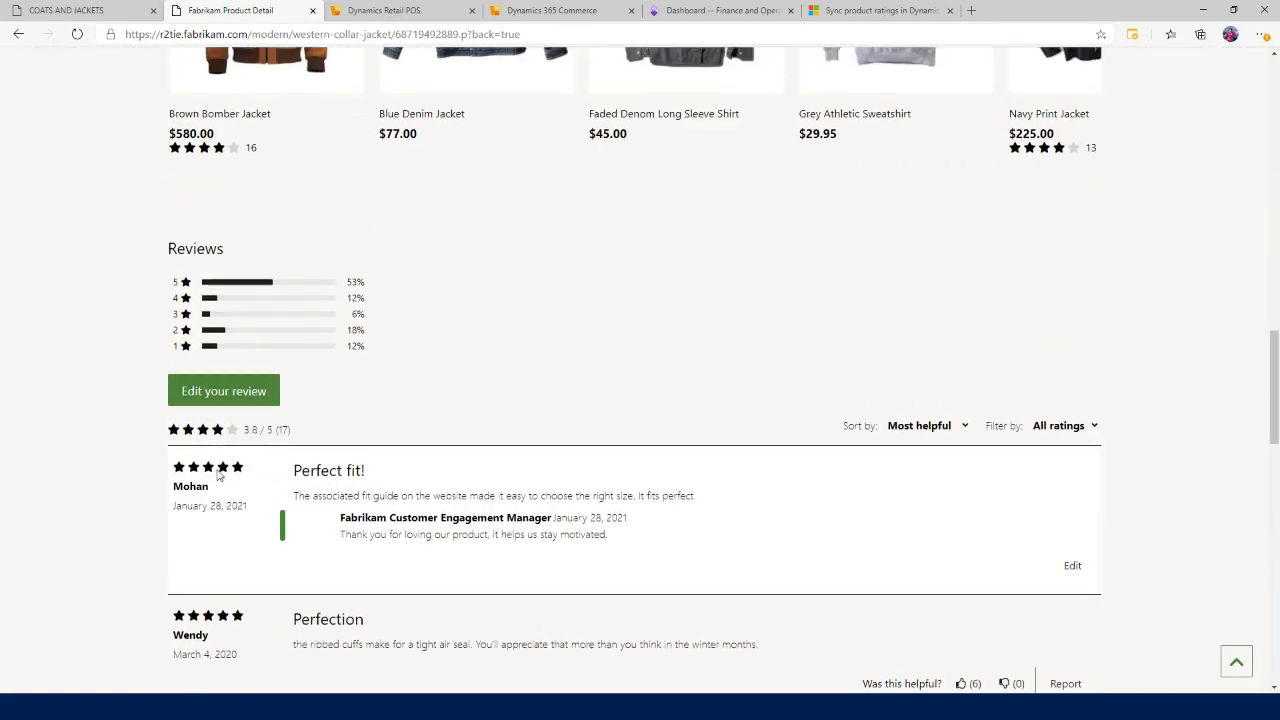
{"action": "scroll", "coordinate": [380, 524], "scroll_direction": "up", "scroll_amount": 4}
{"action": "scroll", "coordinate": [380, 524], "scroll_direction": "down", "scroll_amount": 8}
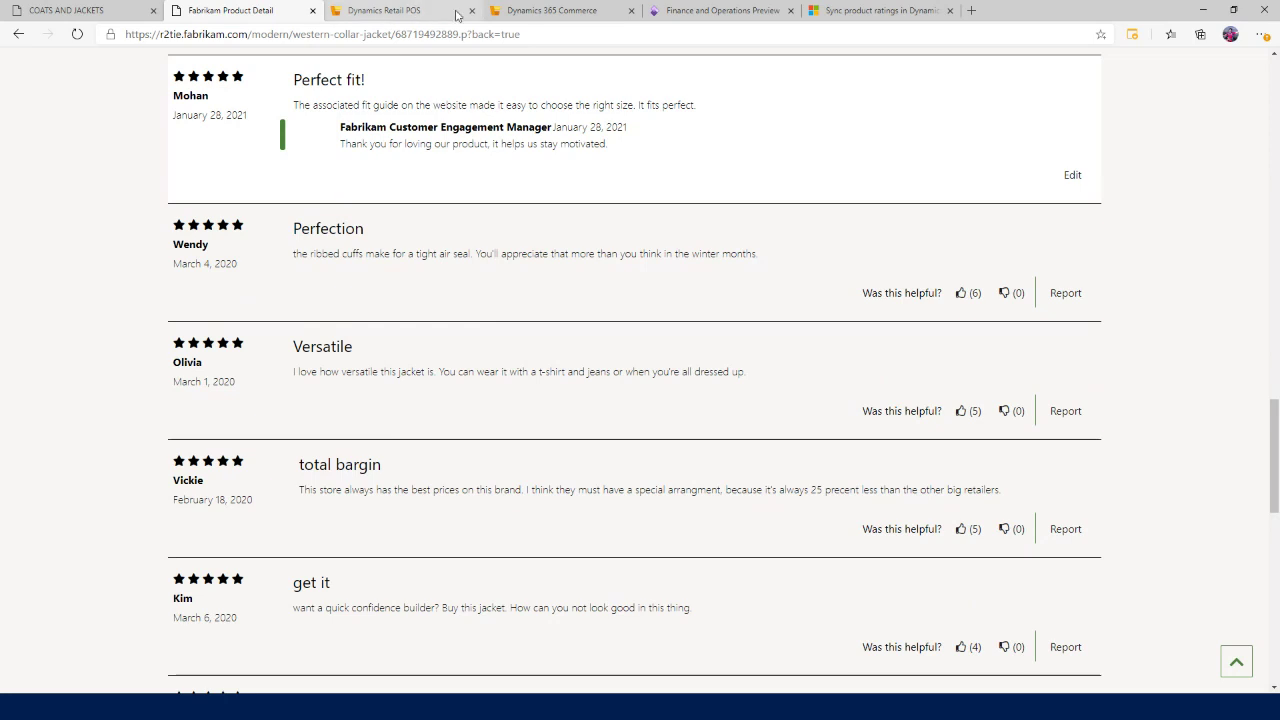
{"action": "left_click", "coordinate": [660, 14]}
{"action": "left_click", "coordinate": [589, 13]}
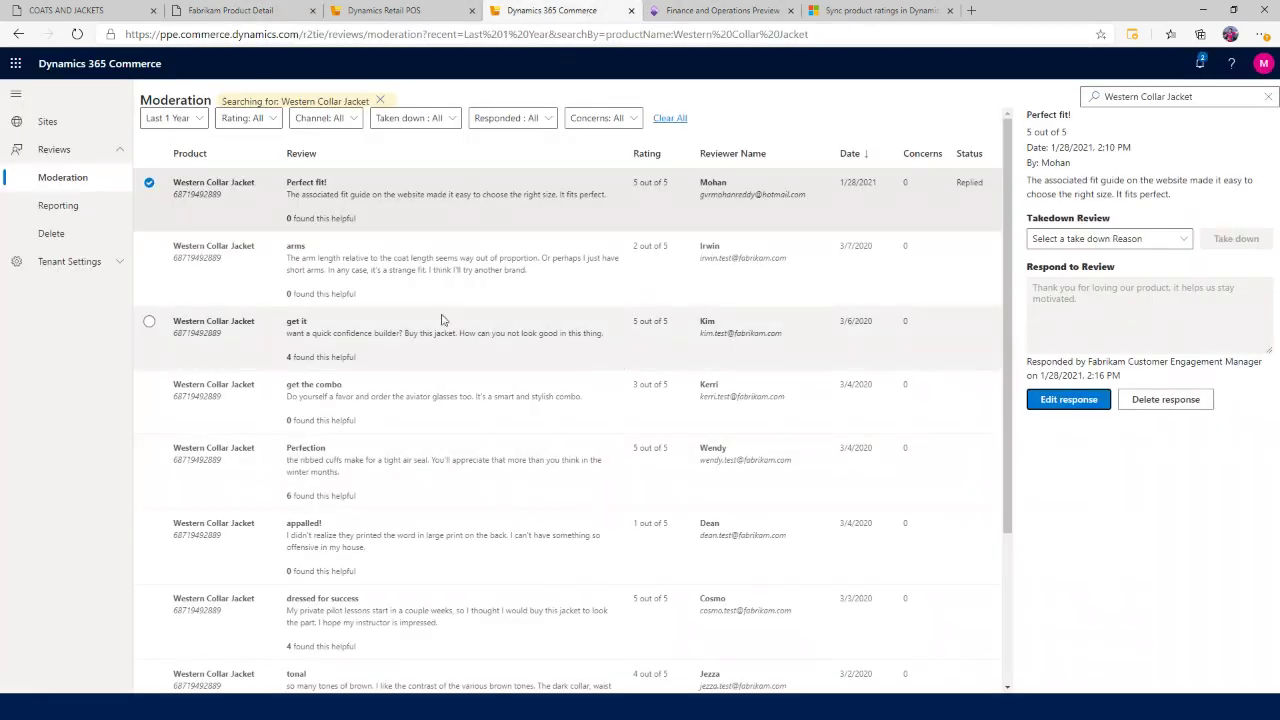
Open the reviews Reporting page and bring the Power BI Ratings and Reviews dashboard onto this screen.
{"action": "left_click", "coordinate": [58, 207]}
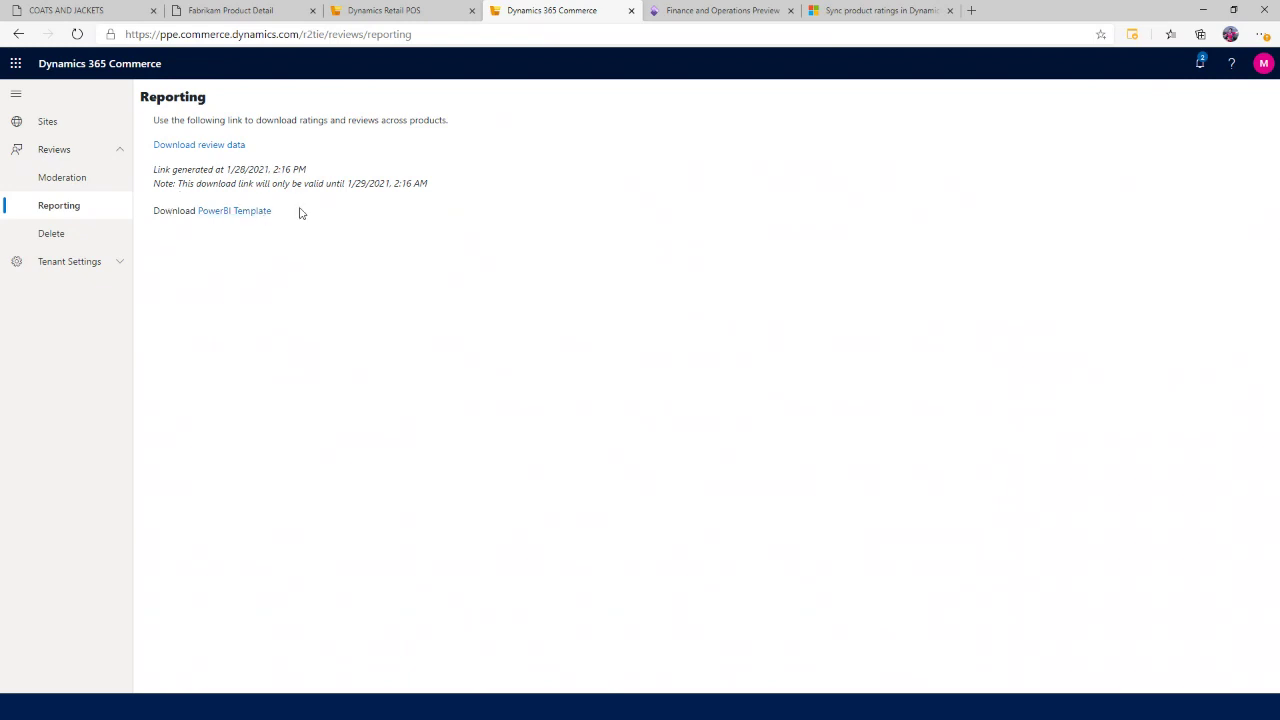
{"action": "key", "text": "alt+Tab"}
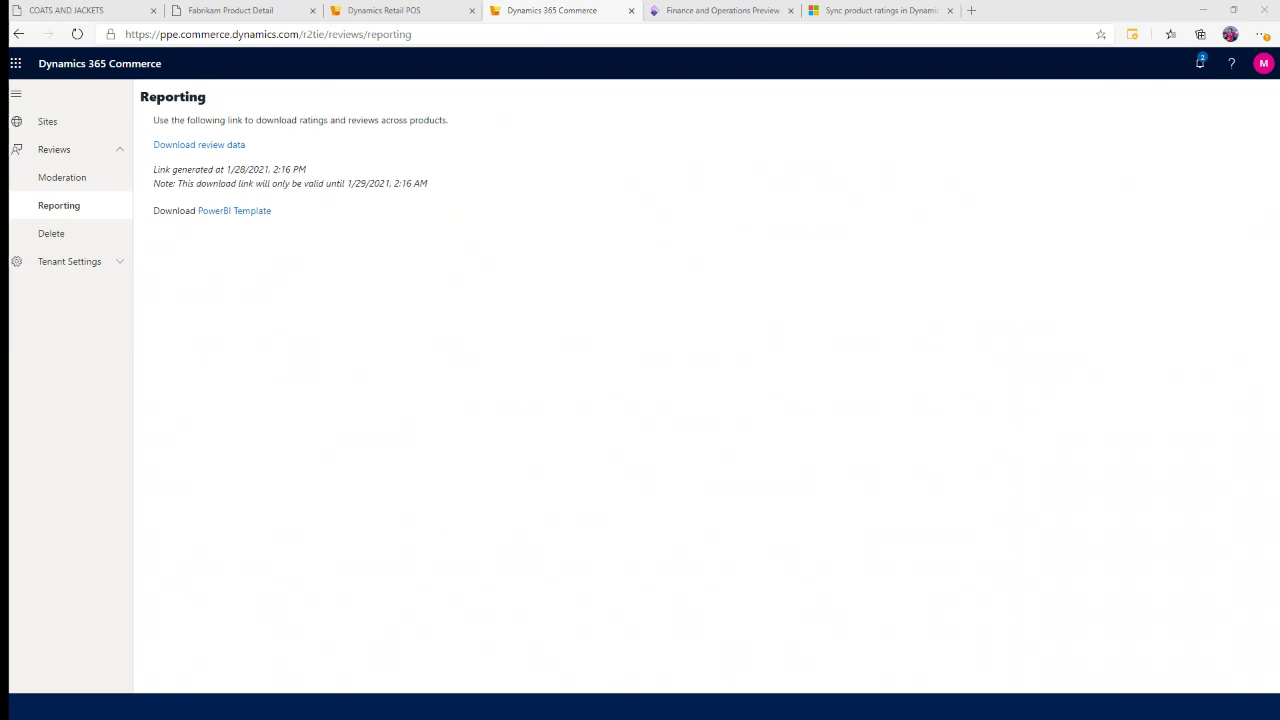
{"action": "left_click_drag", "start_coordinate": [0, 321], "coordinate": [492, 323]}
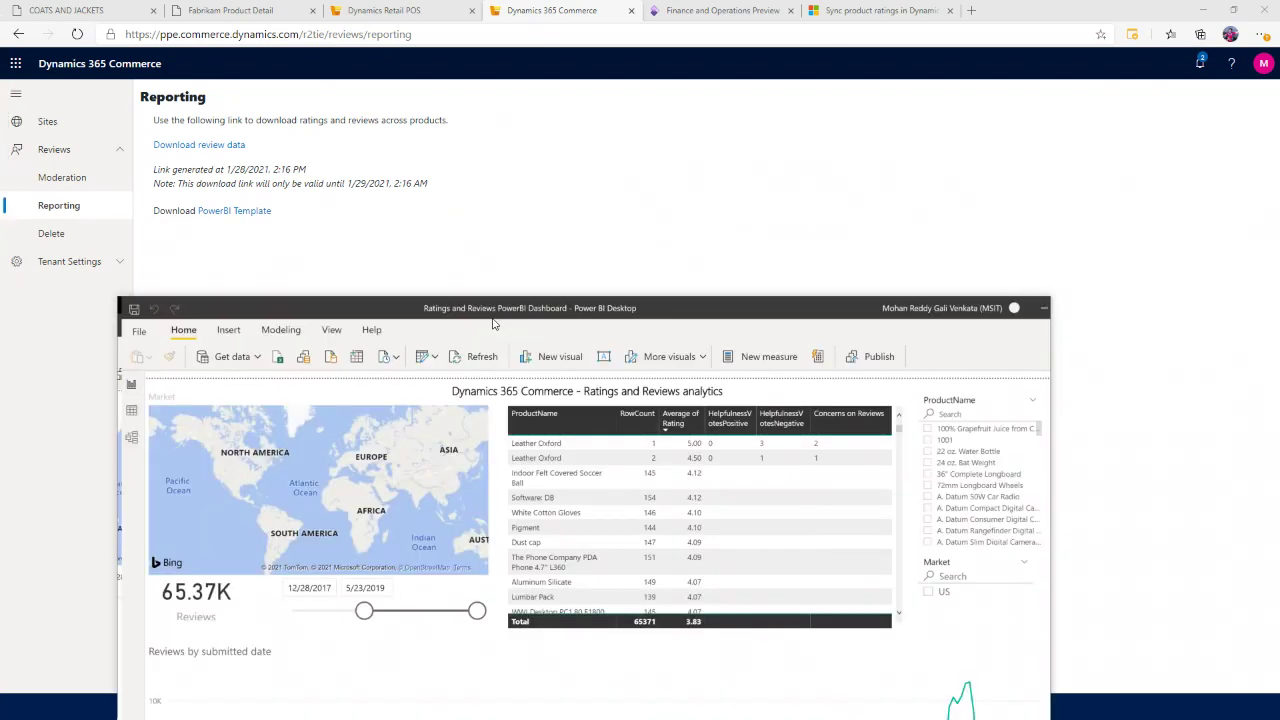
Maximize Power BI and view the Takedowns and Trends report pages before returning to the browser.
{"action": "key", "text": "super+Up"}
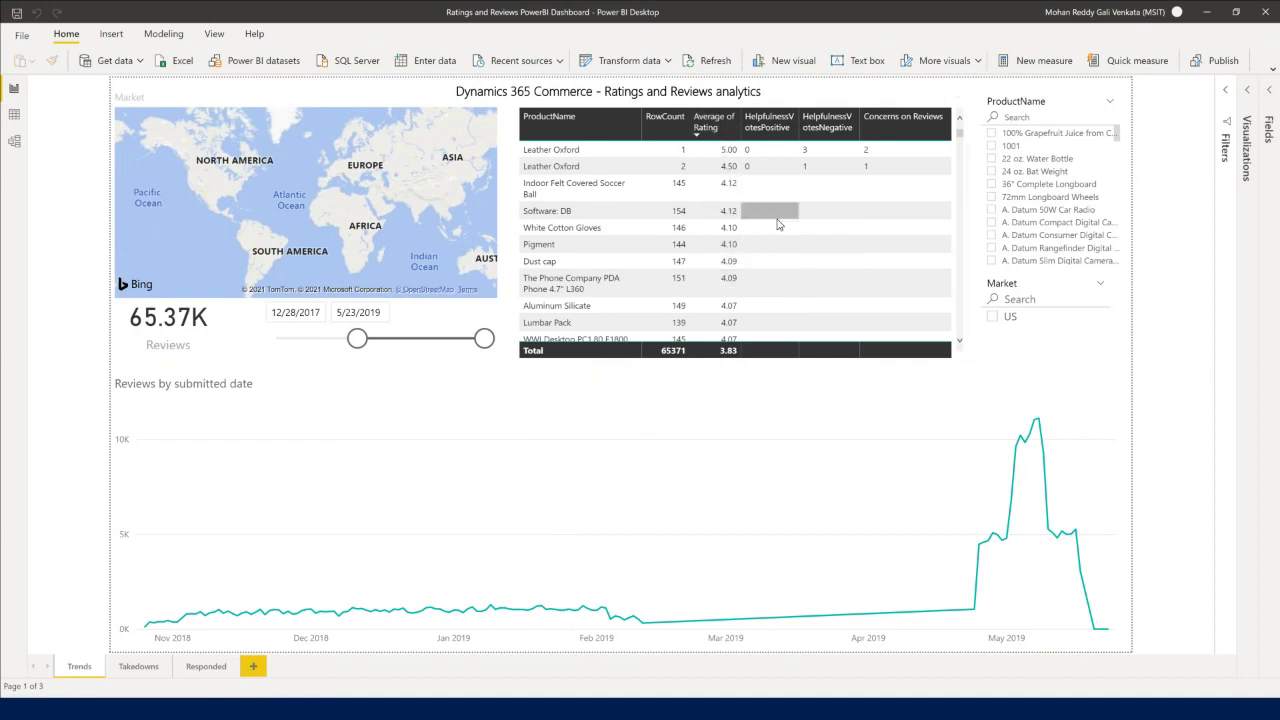
{"action": "left_click", "coordinate": [142, 667]}
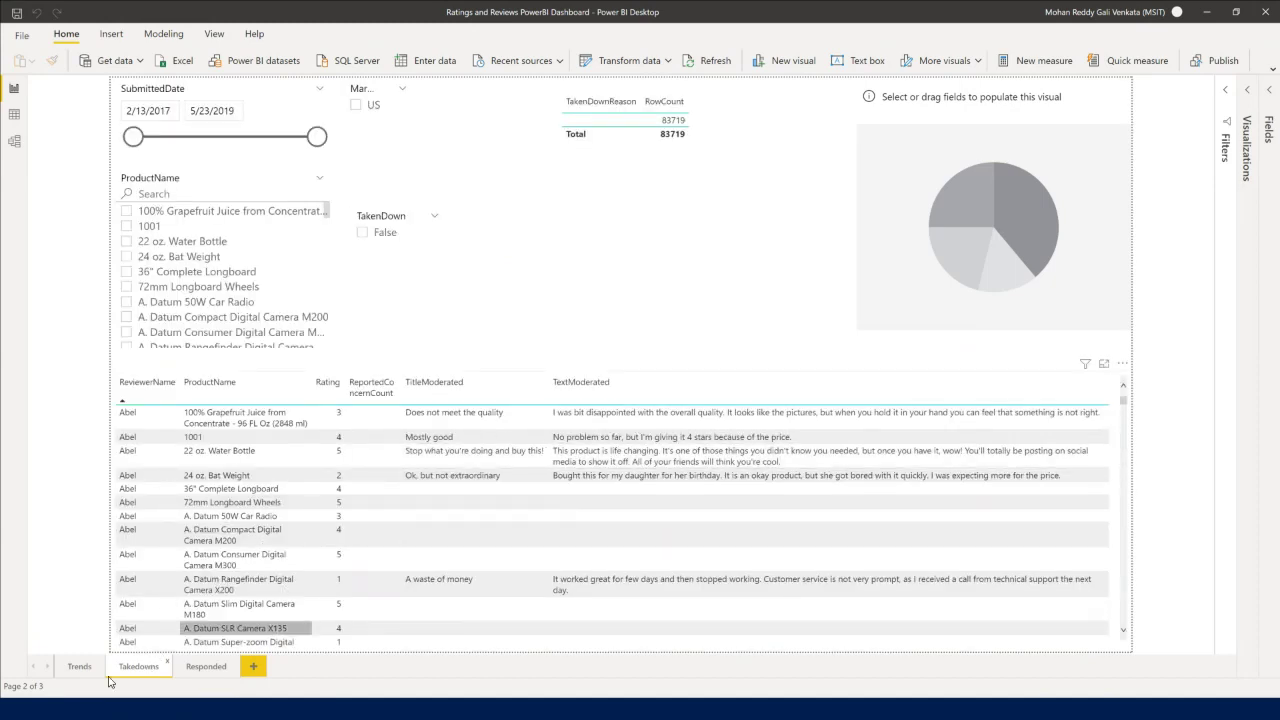
{"action": "left_click", "coordinate": [80, 666]}
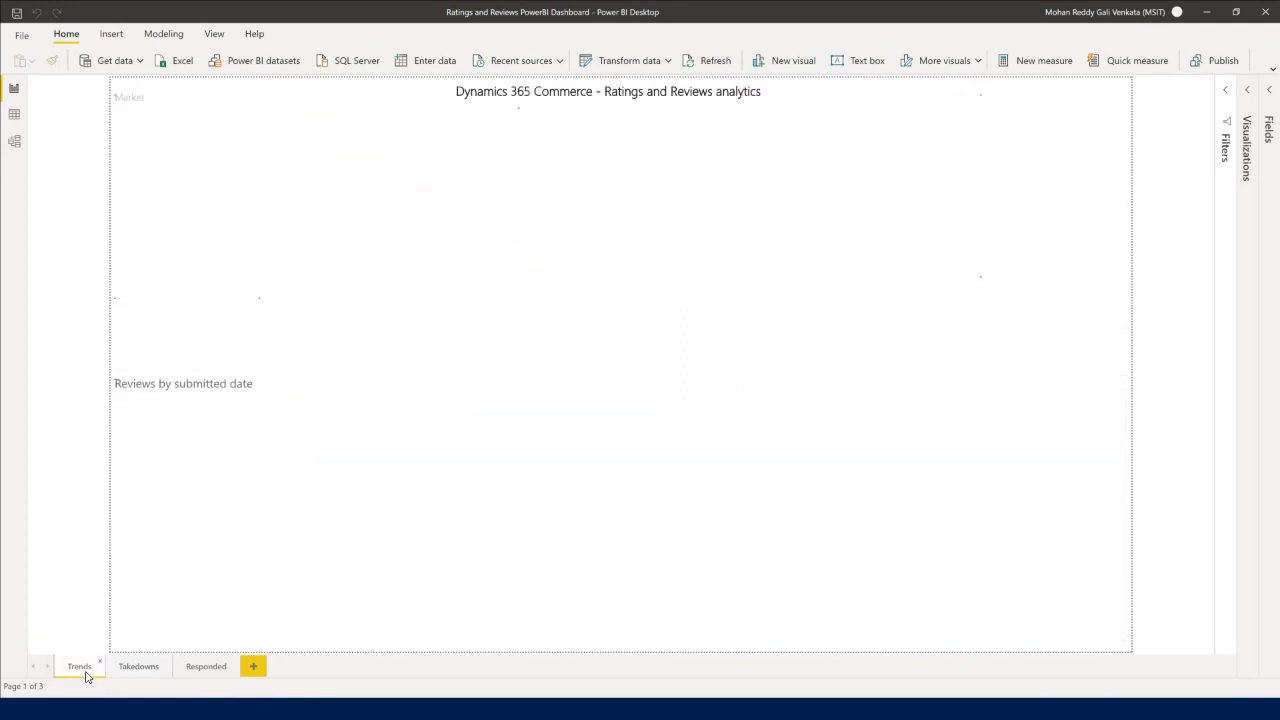
{"action": "mouse_move", "coordinate": [493, 445]}
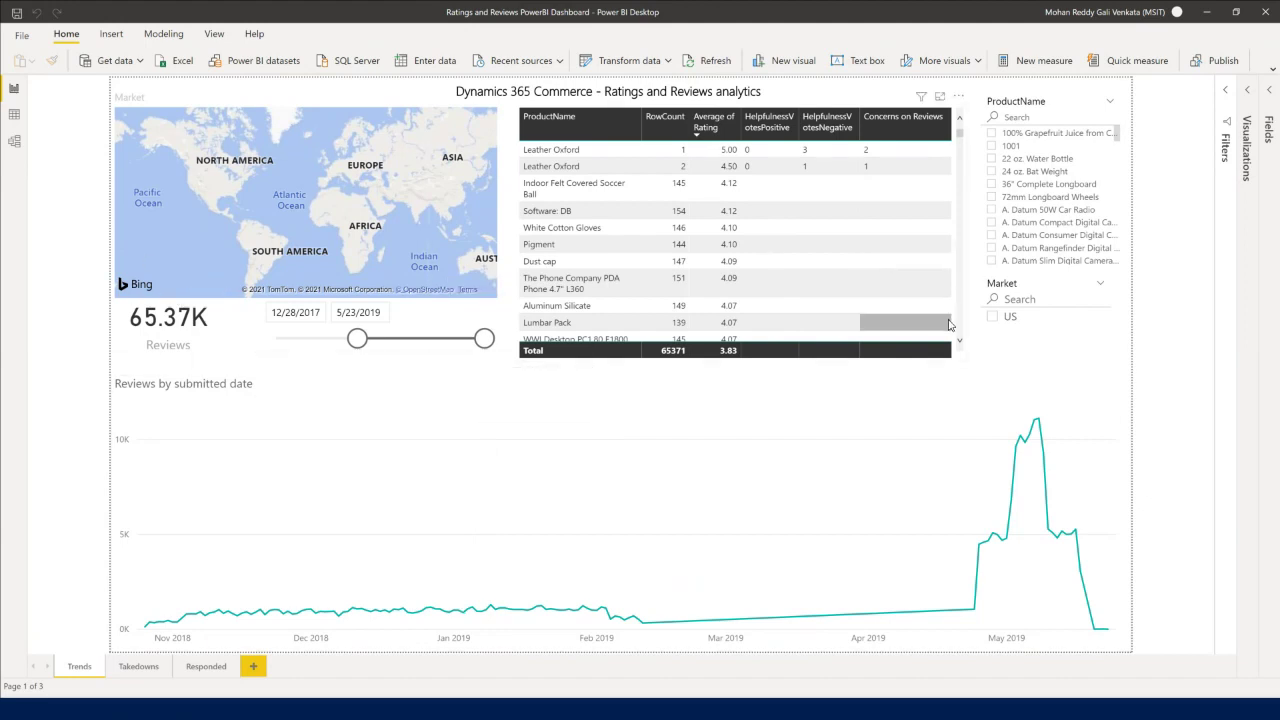
{"action": "key", "text": "alt+Tab"}
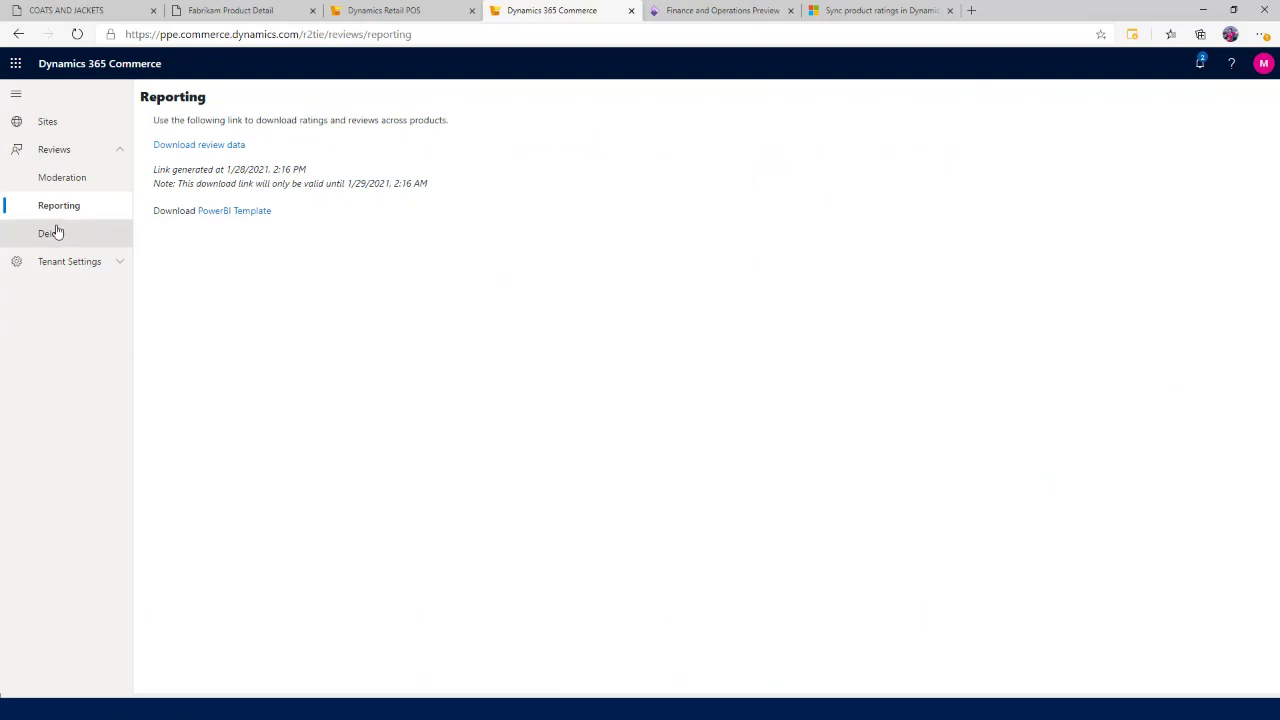
Search the Delete page for the user's e-mail address, then advance the slideshow to the R & R architecture diagram.
{"action": "left_click", "coordinate": [58, 233]}
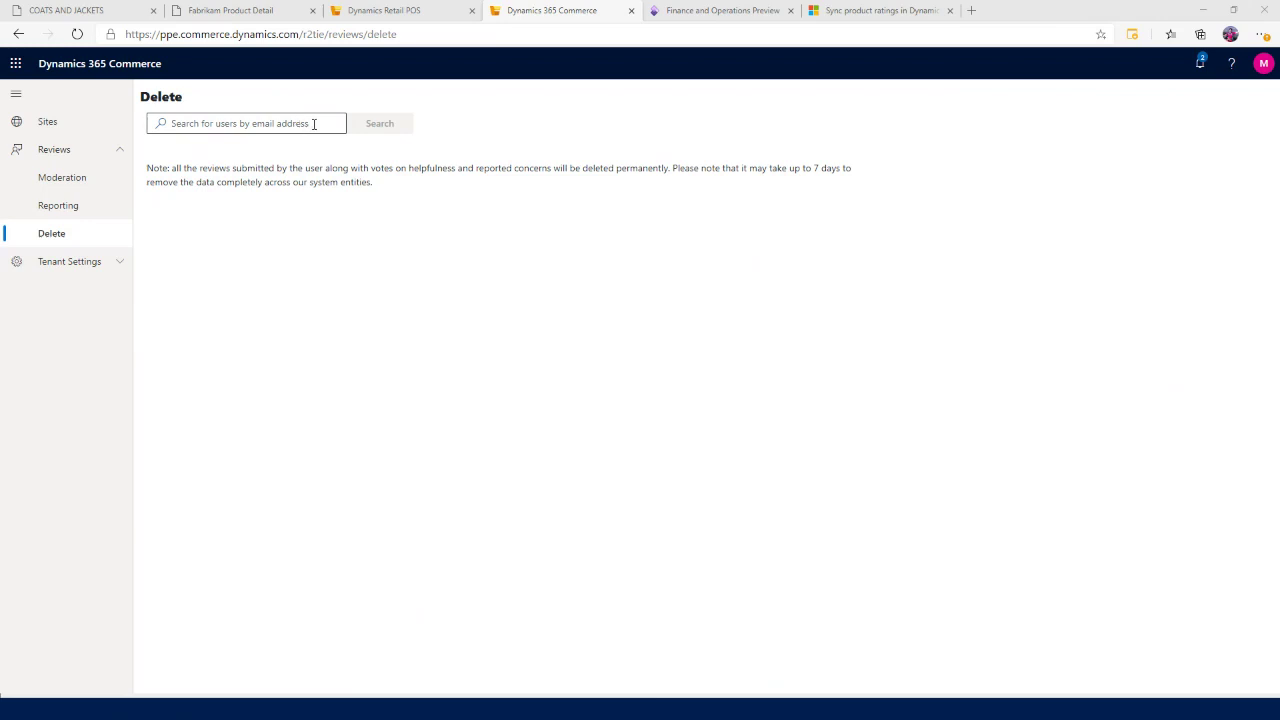
{"action": "left_click", "coordinate": [313, 123]}
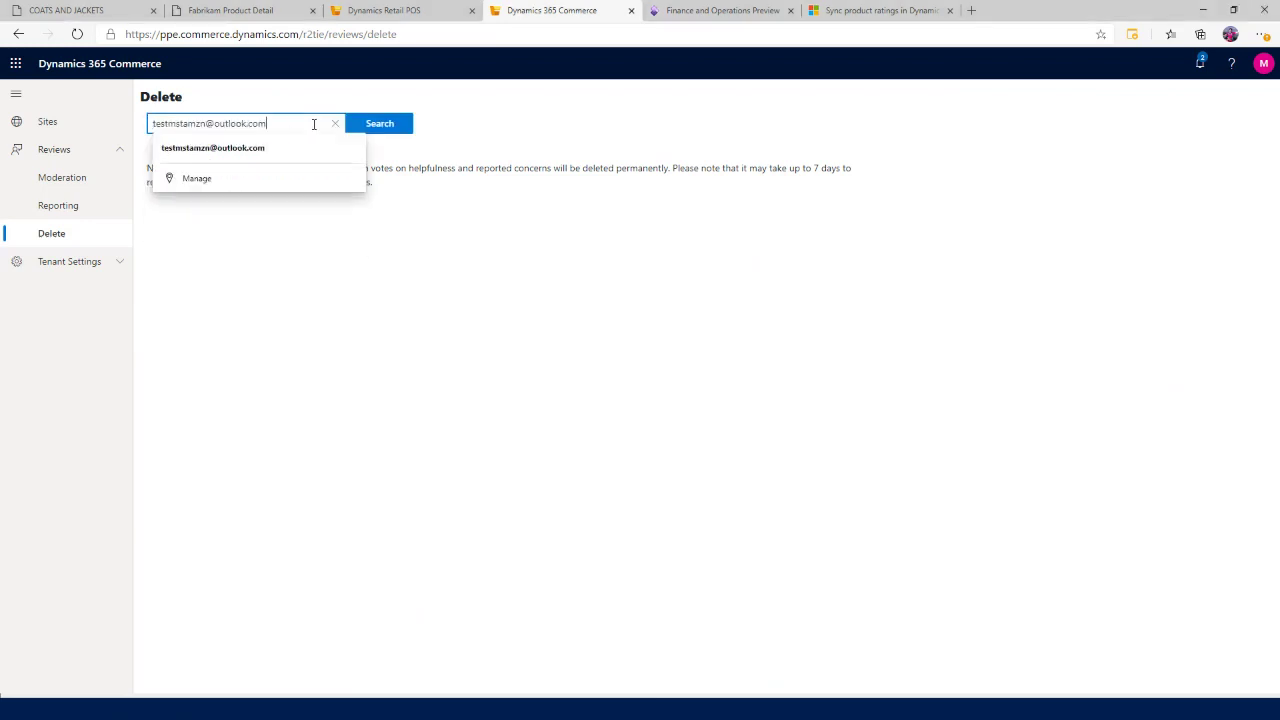
{"action": "left_click", "coordinate": [385, 124]}
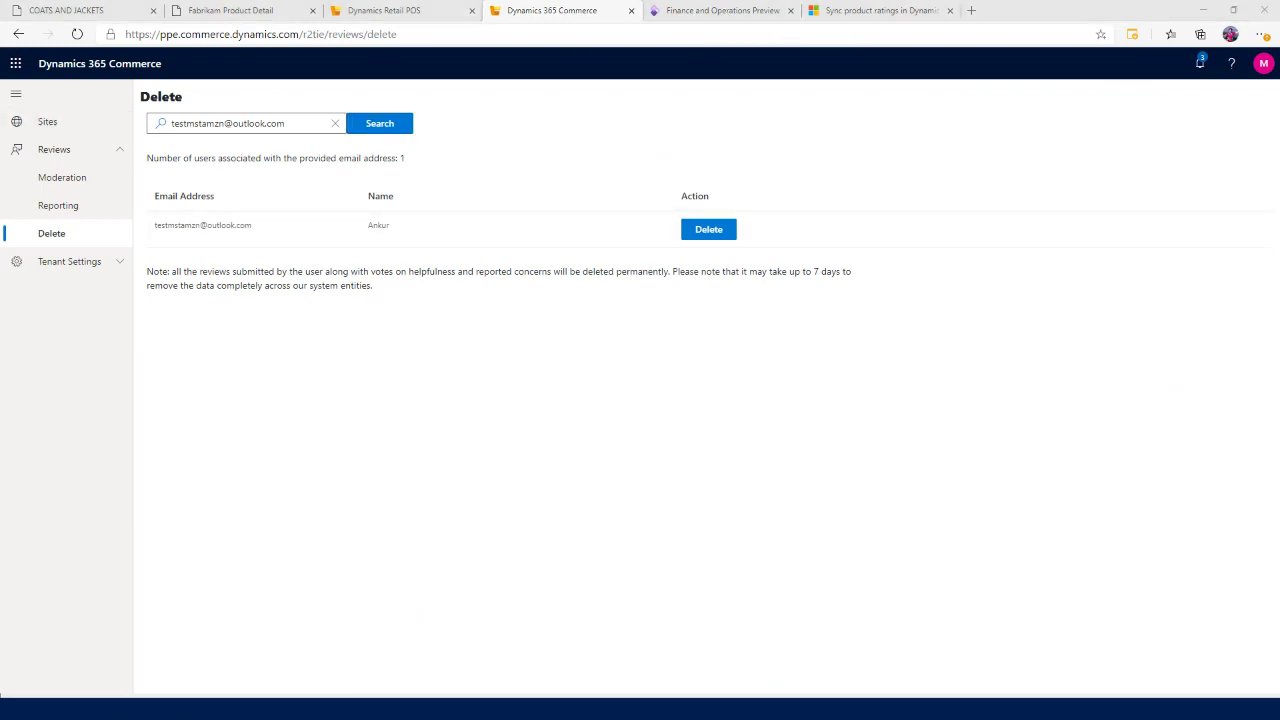
{"action": "key", "text": "alt+Tab"}
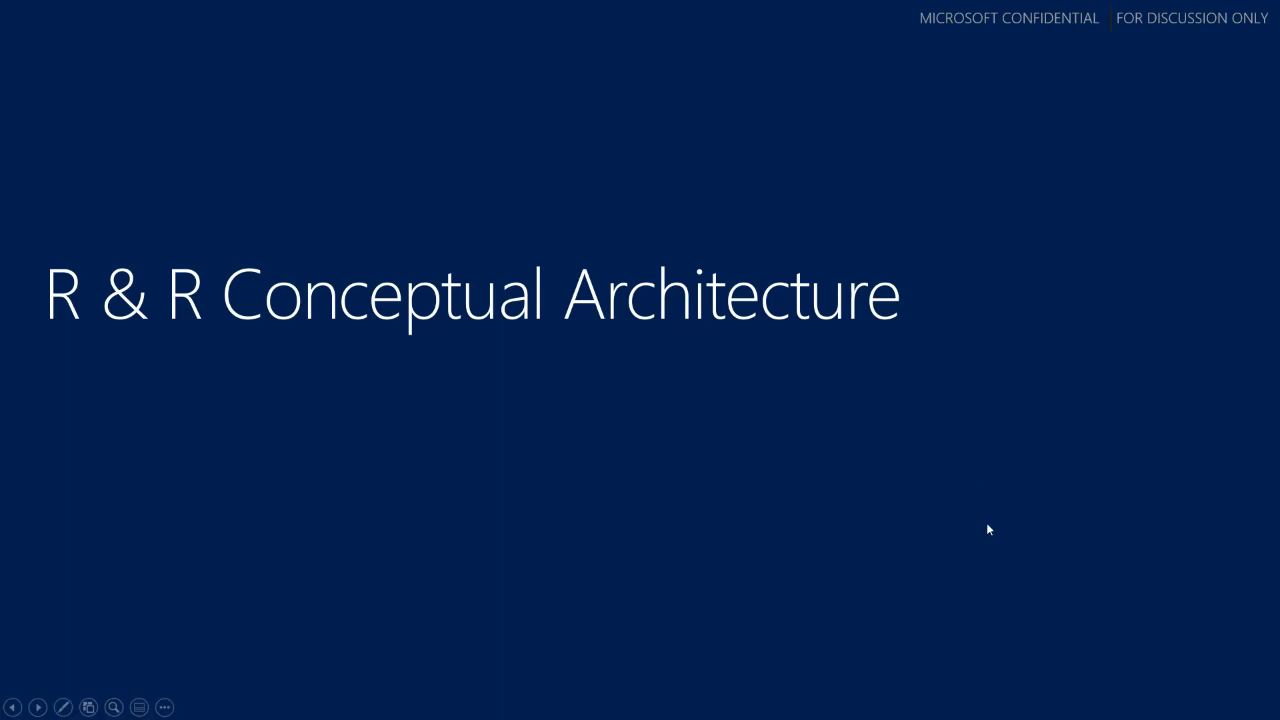
{"action": "left_click", "coordinate": [1015, 469]}
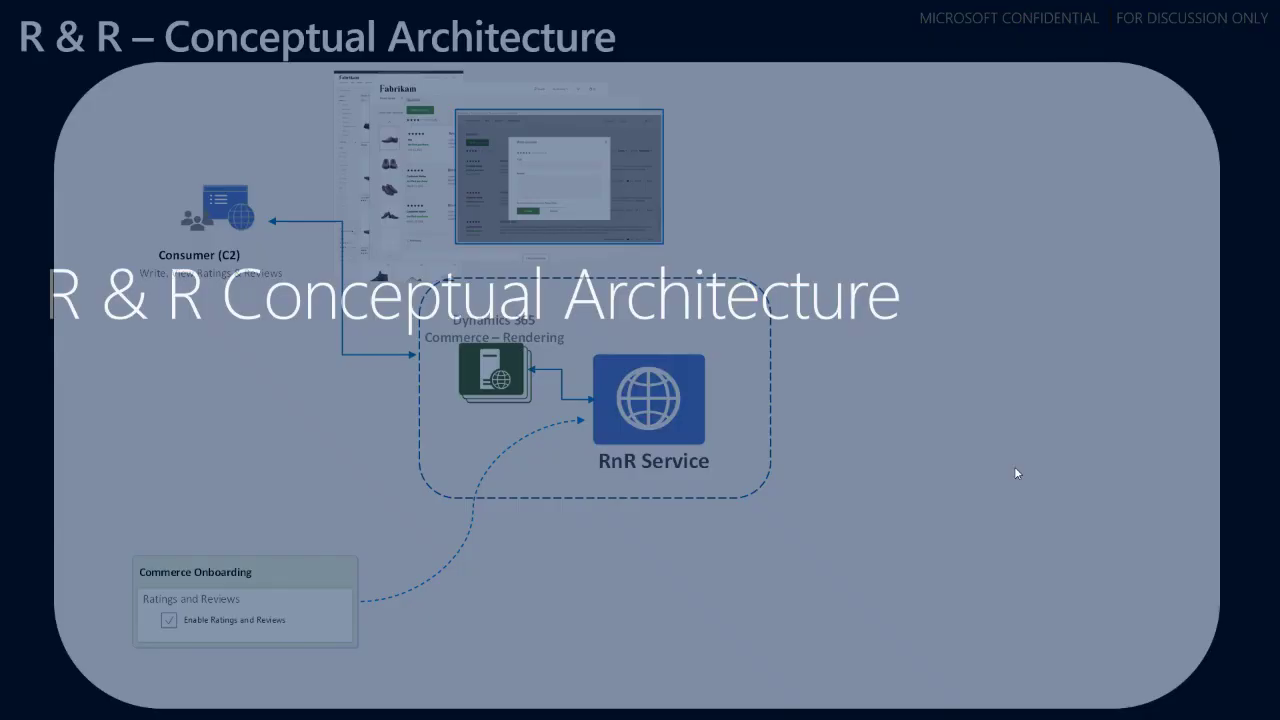